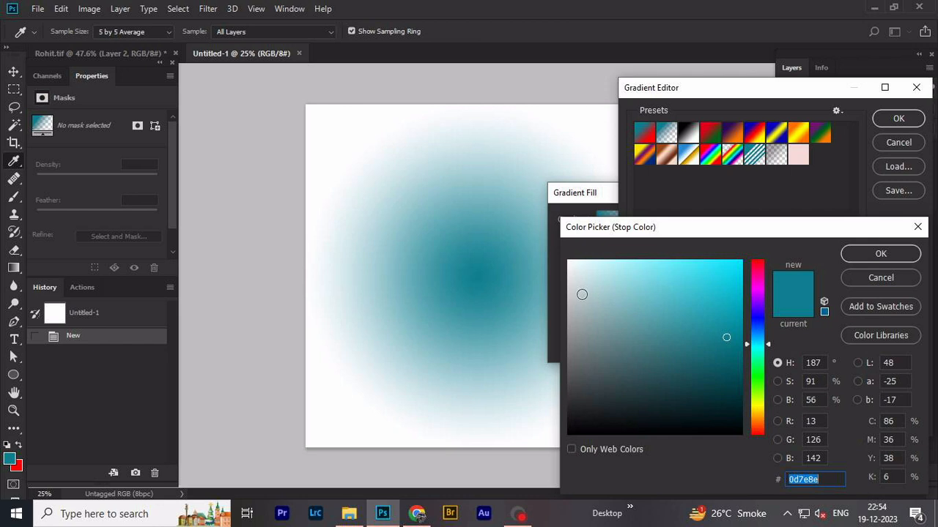
- Set the gradient's starting colour stop to ebebeb and its end stop to grey aeb0b0, and accept the edited gradient
text(ebebeb)
click(877, 254)
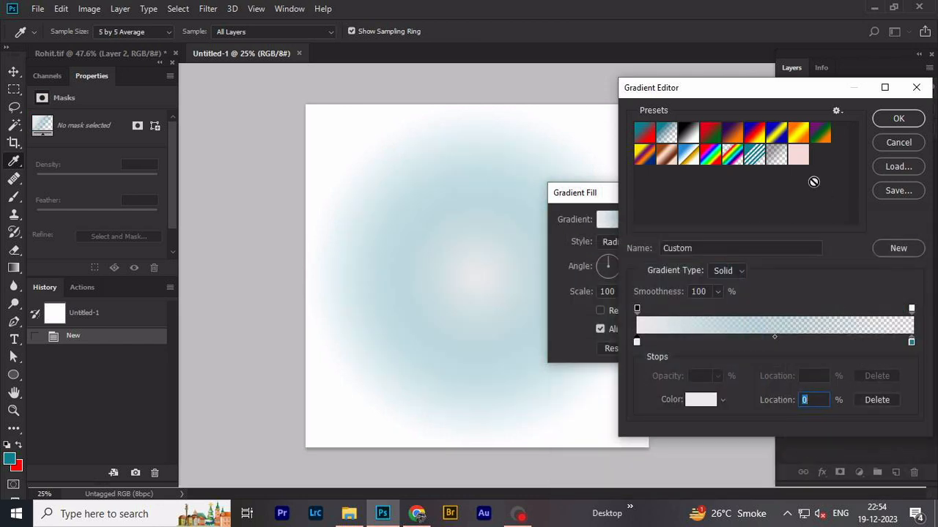
click(912, 343)
click(699, 403)
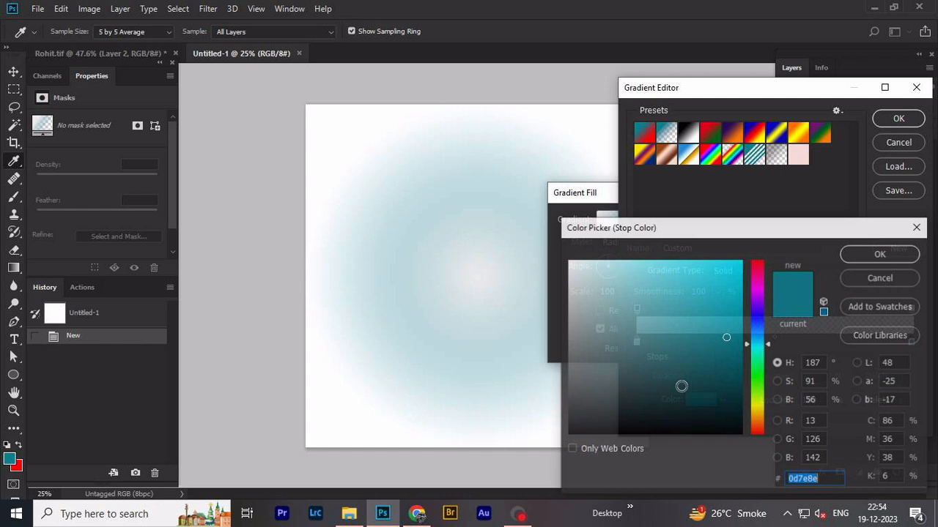
mouse_move(567, 307)
mouse_down()
mouse_move(565, 326)
mouse_move(569, 314)
mouse_up()
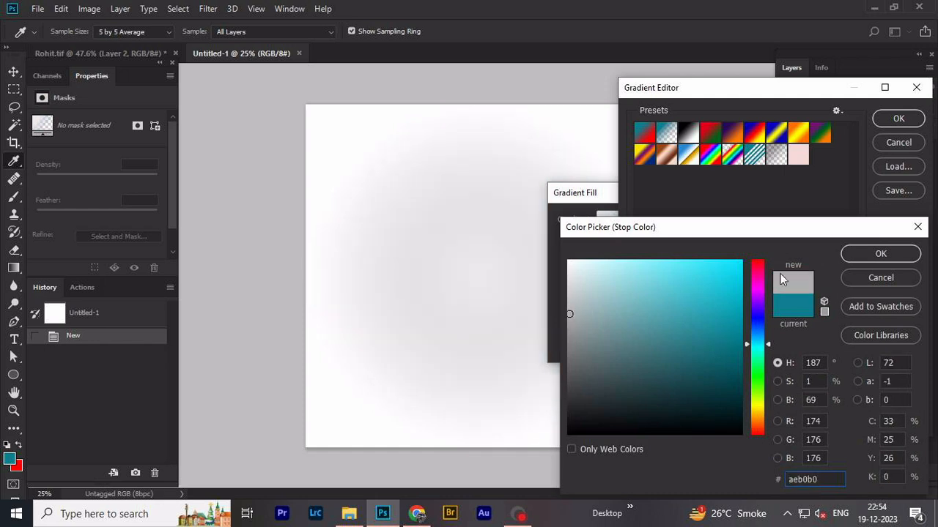
click(880, 255)
click(896, 118)
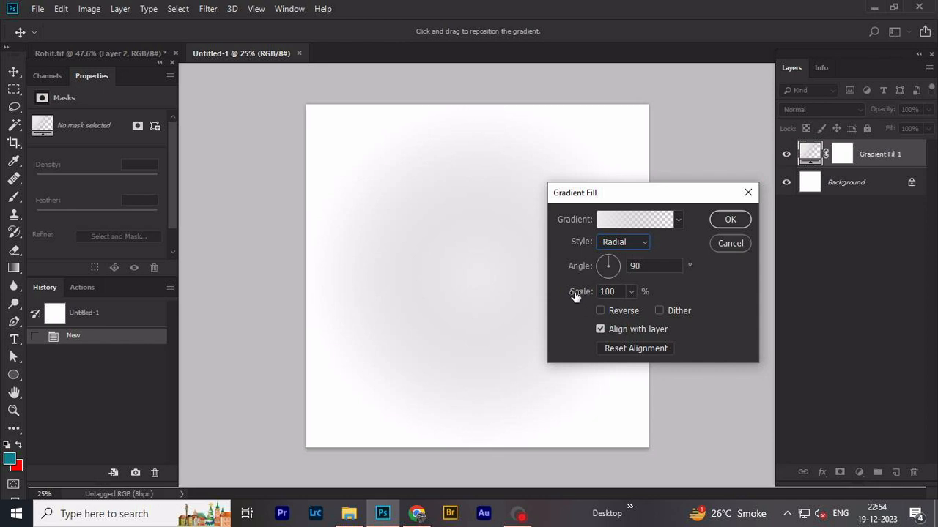
- Scale the radial gradient fill to 153%, enable dithering and apply it as a fill layer
drag(576, 296, 613, 298)
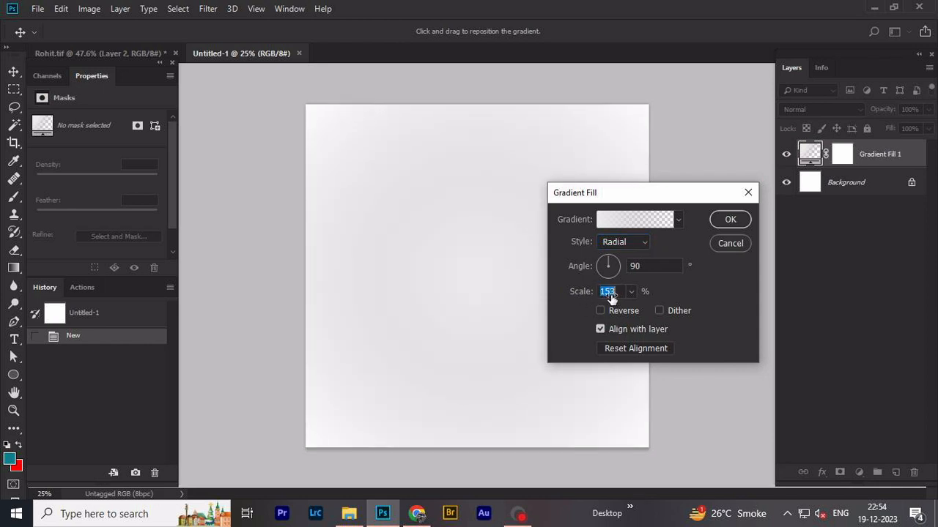
click(660, 312)
click(730, 220)
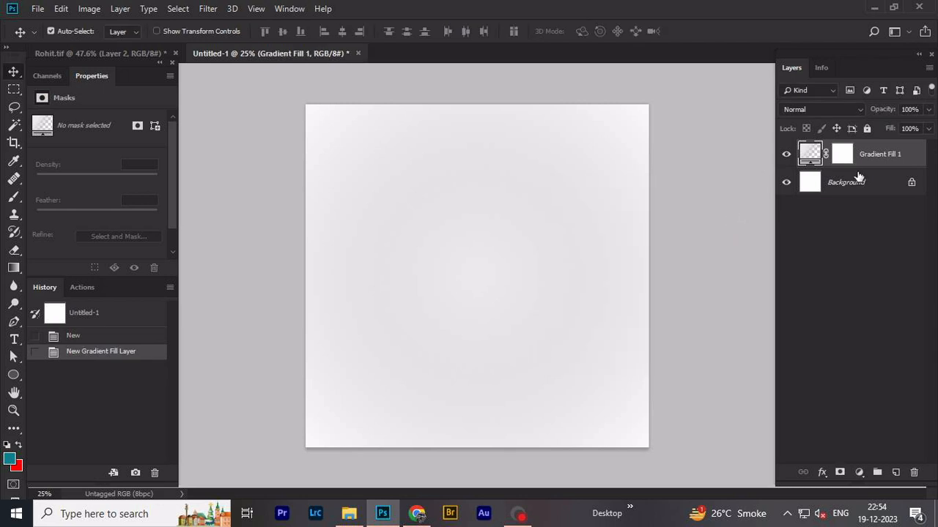
- Rename the gradient fill layer as BG
double_click(880, 155)
text(BG)
key(Return)
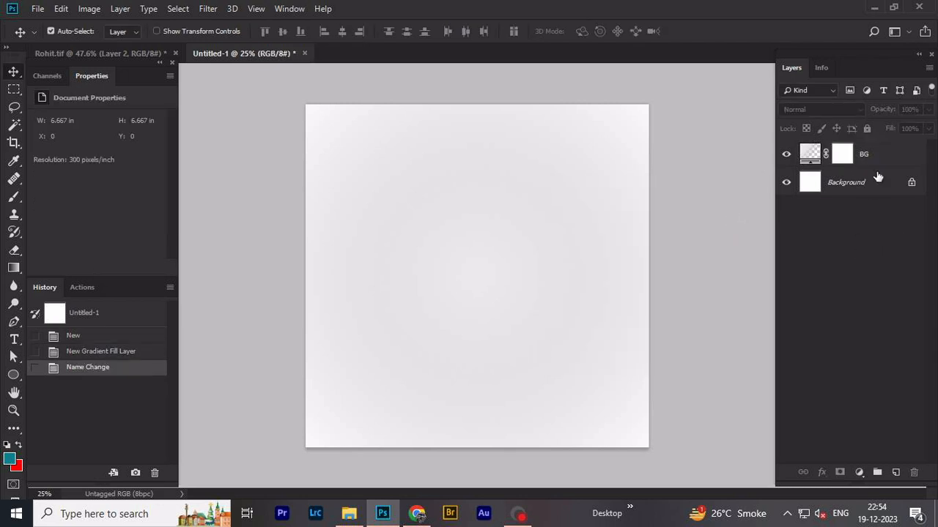
- Switch to Rohit.tif and inspect the subject mask on Layer 1 with the mask off, on and loaded as a selection
click(76, 52)
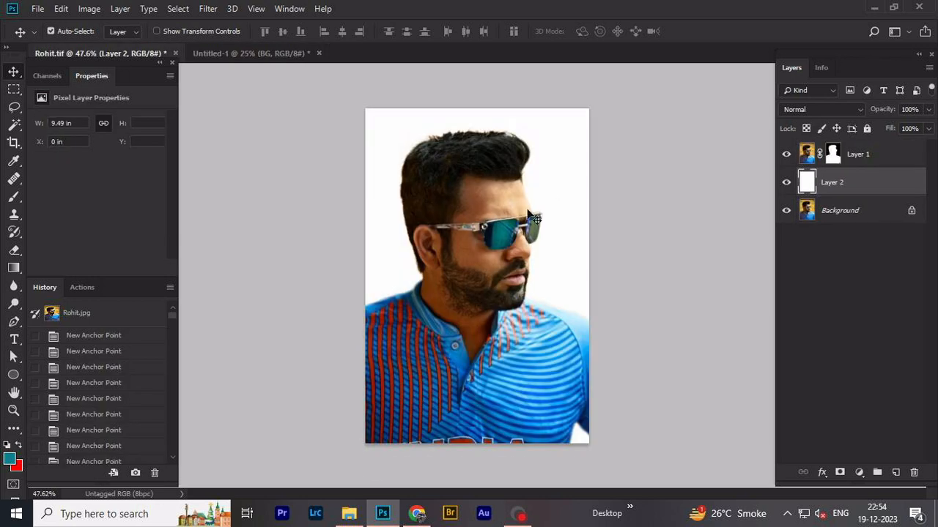
shift+click(833, 155)
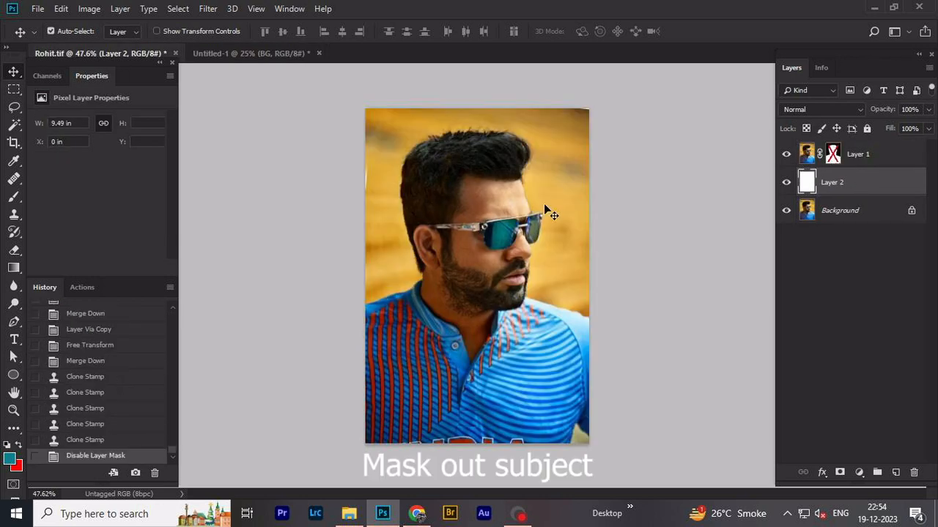
click(14, 124)
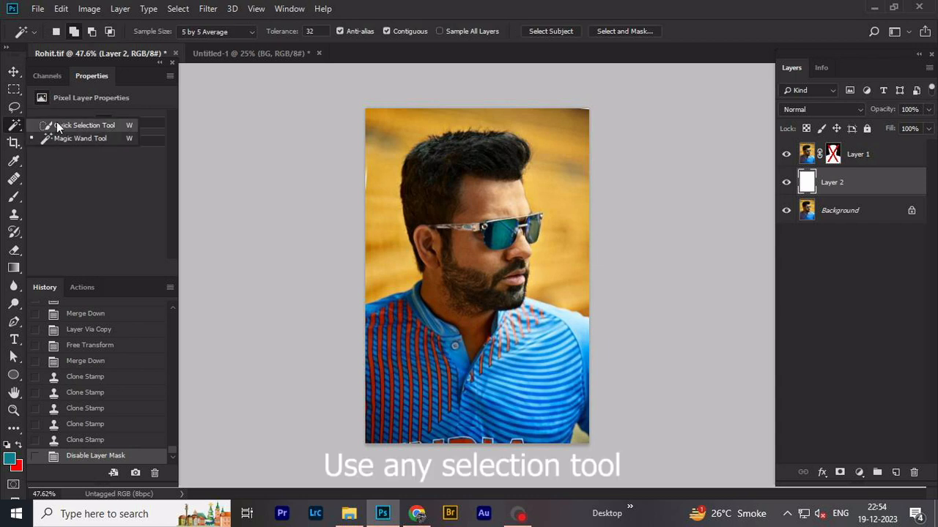
click(17, 126)
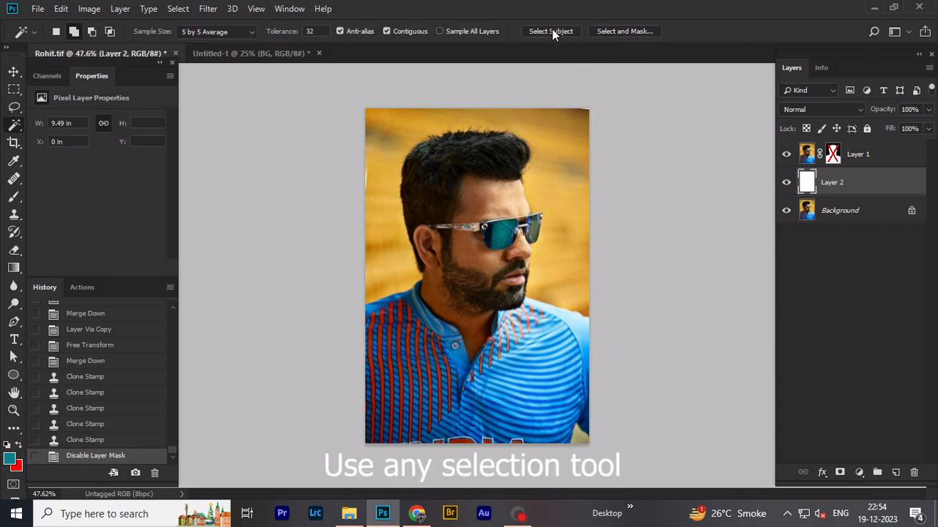
click(833, 154)
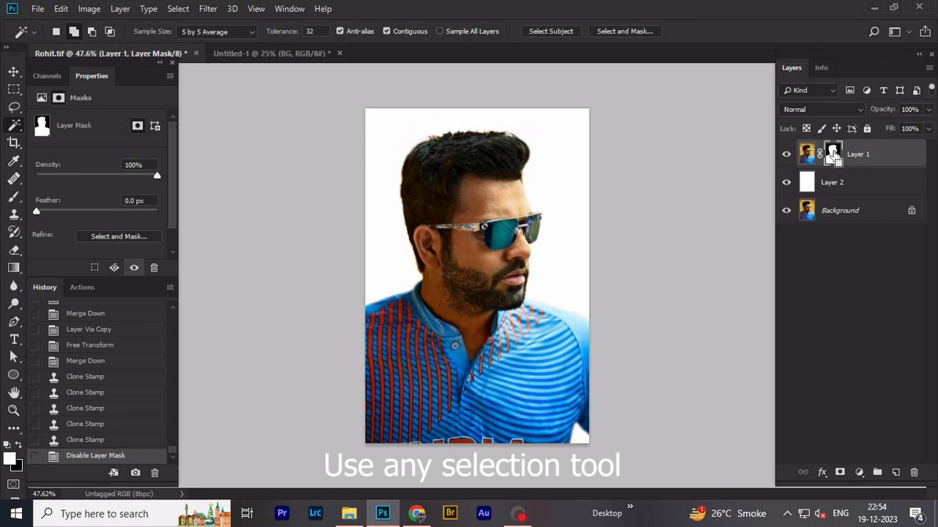
ctrl+click(833, 154)
shift+click(832, 153)
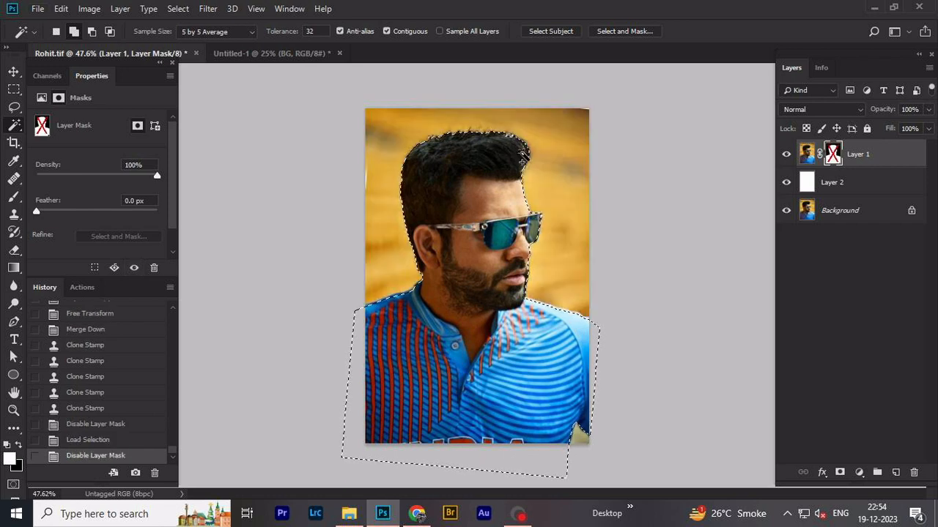
key(ctrl+d)
shift+click(833, 156)
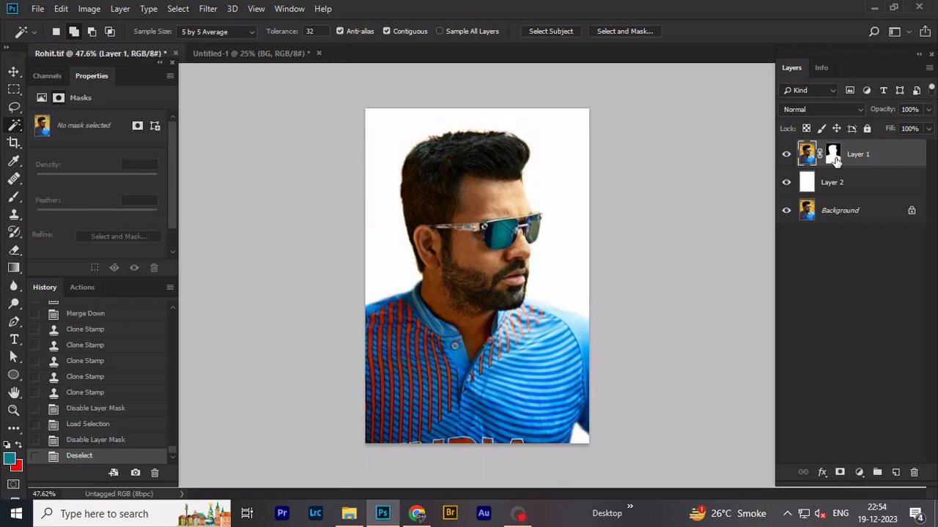
- Convert the masked Layer 1 to a smart object and set its saturation to -100 in the Camera Raw filter
right_click(867, 157)
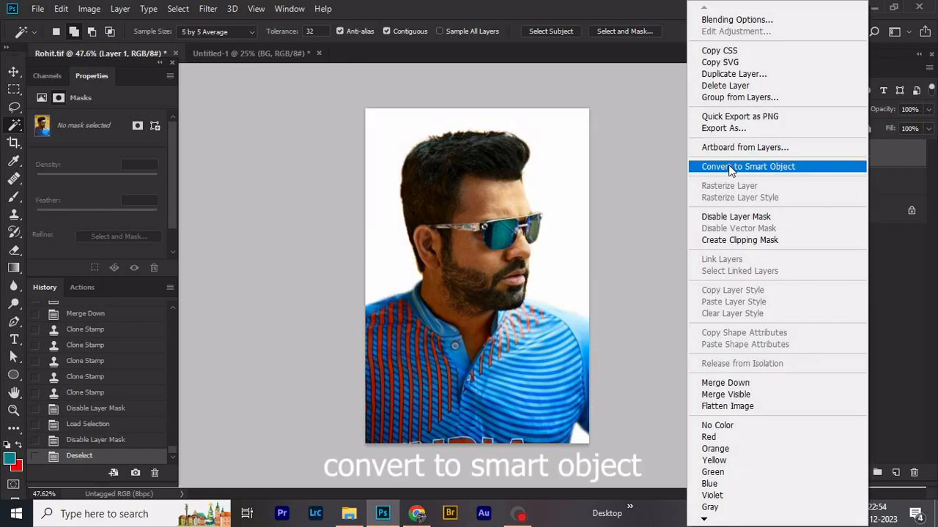
click(730, 169)
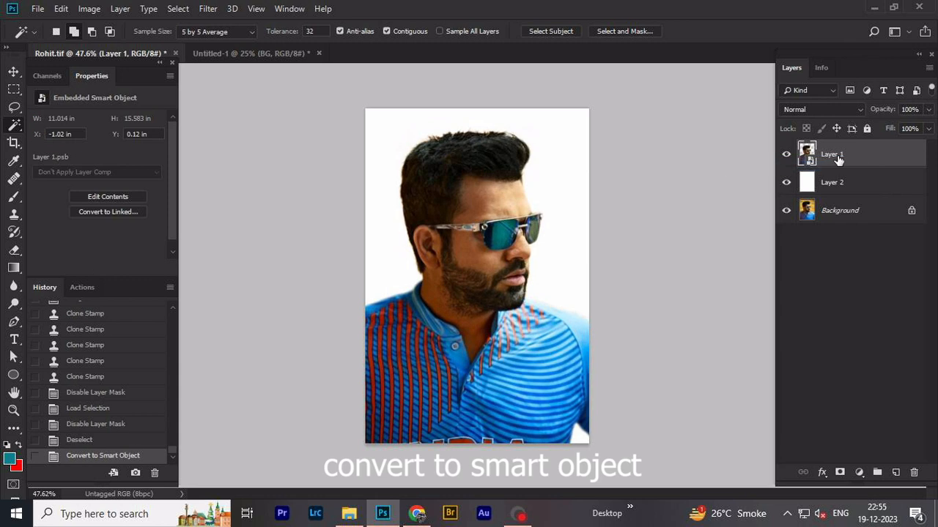
click(207, 9)
click(246, 92)
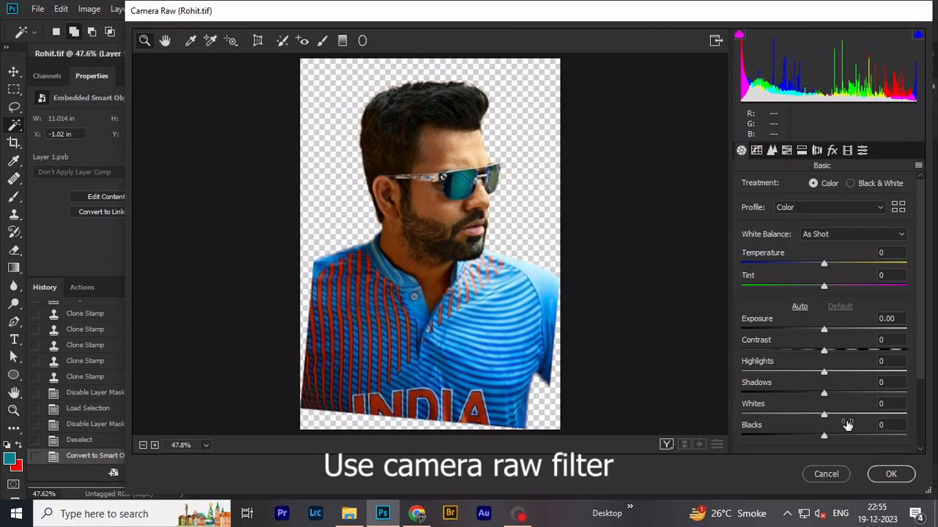
scroll(850, 378, down, 3)
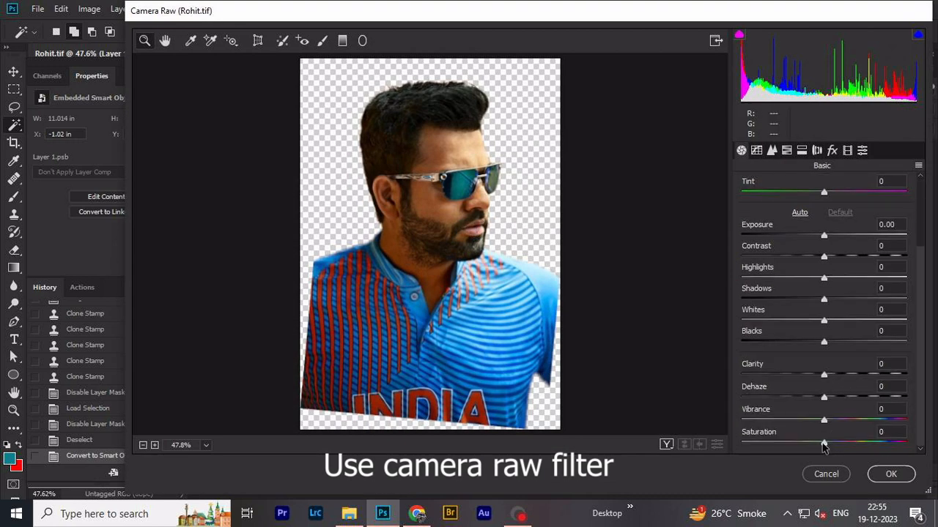
drag(824, 444, 741, 444)
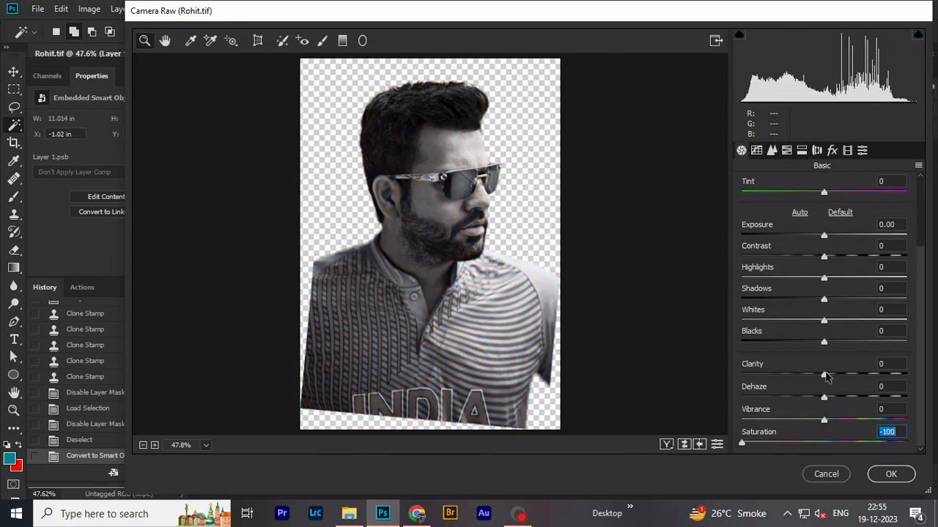
- Set exposure to +0.20, contrast to +5, highlights to -21 and shadows to +13, raise the clarity, and apply the Camera Raw filter
scroll(850, 266, up, 3)
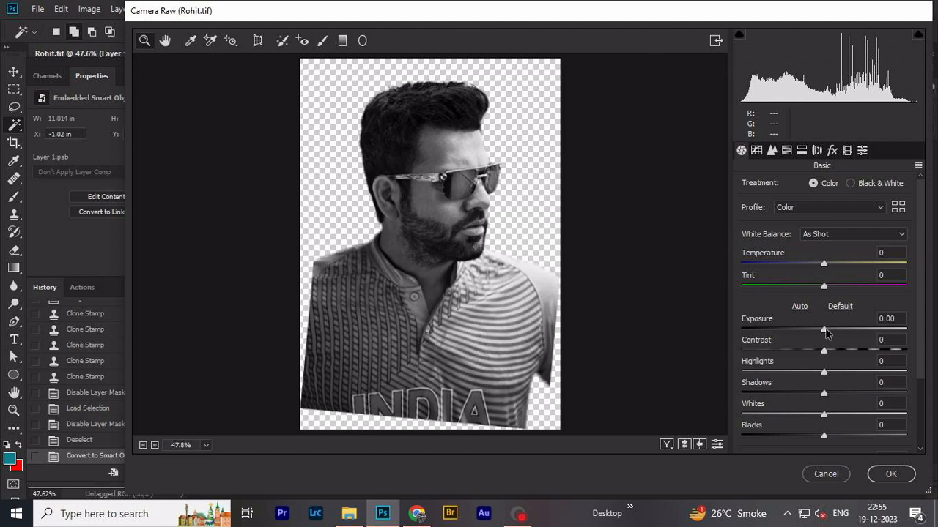
drag(825, 333, 836, 397)
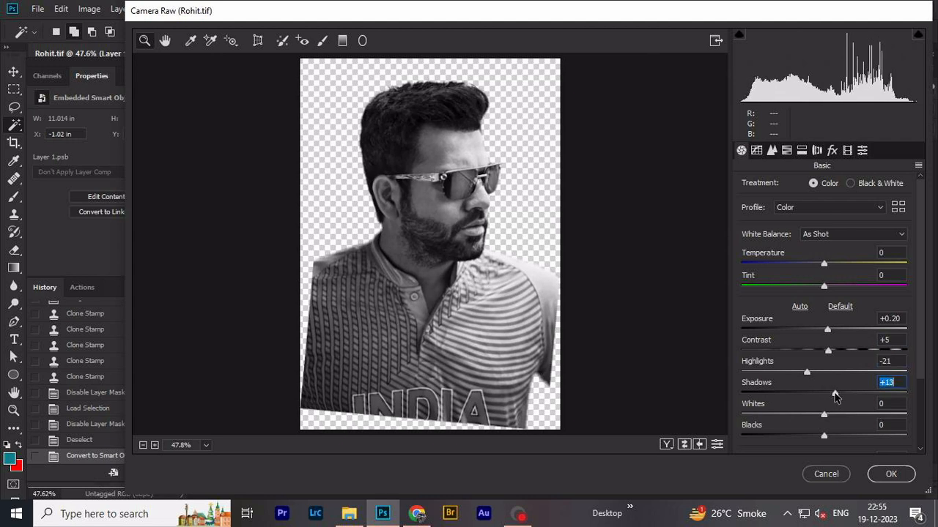
drag(828, 351, 830, 351)
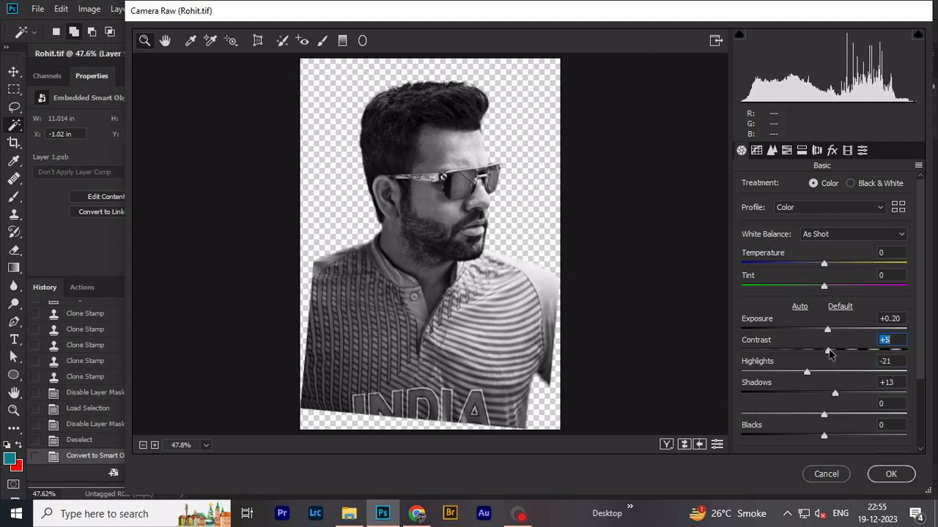
scroll(835, 416, down, 1)
drag(824, 405, 856, 376)
scroll(857, 406, down, 2)
click(891, 474)
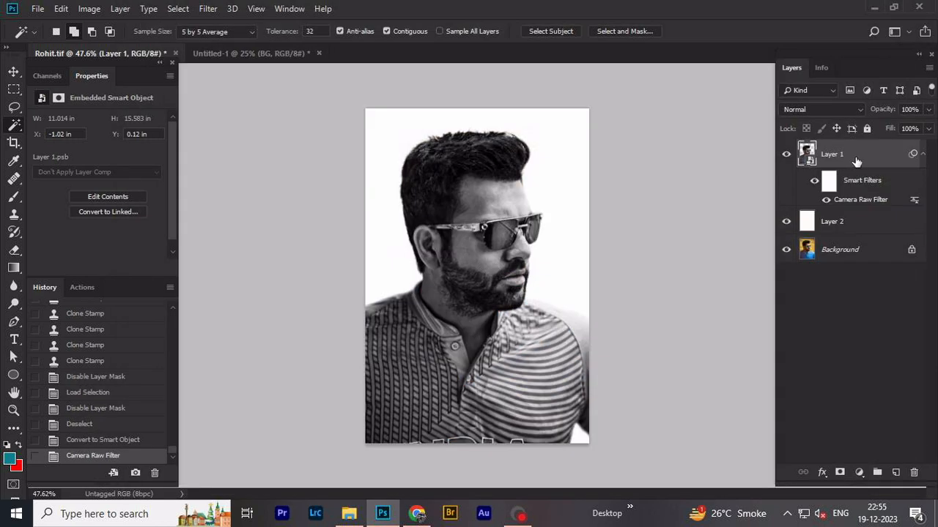
- Copy Layer 1 into the Untitled-1 document above BG, scale it to 62.65% and position the shoulders at the canvas's lower edge
drag(849, 163, 481, 271)
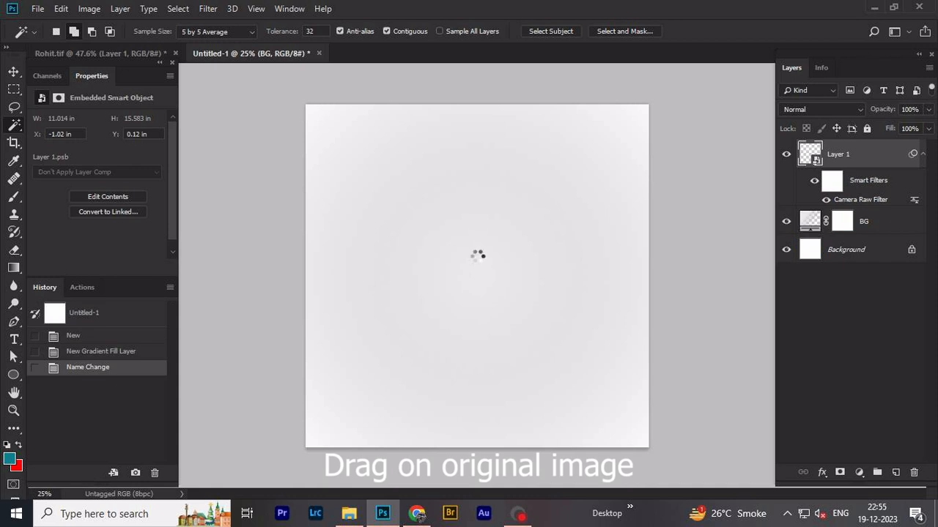
key(v)
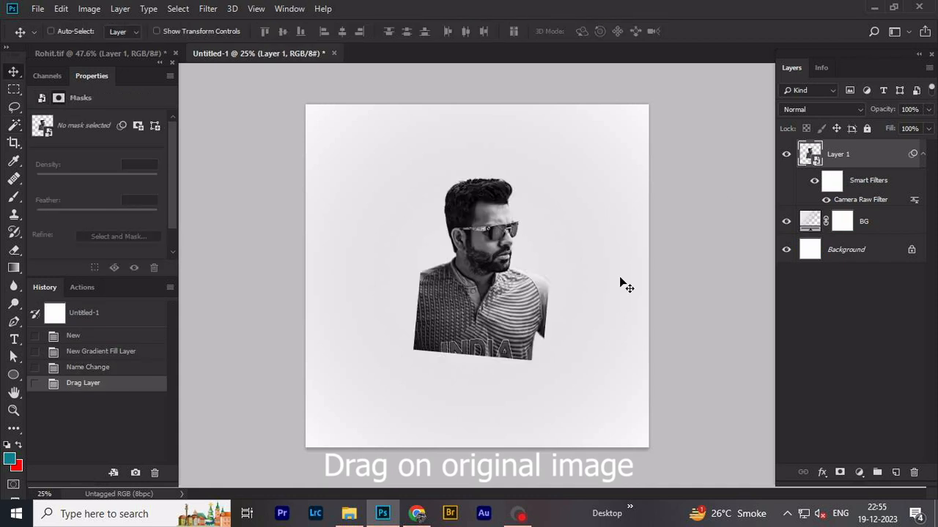
key(ctrl+t)
click(494, 209)
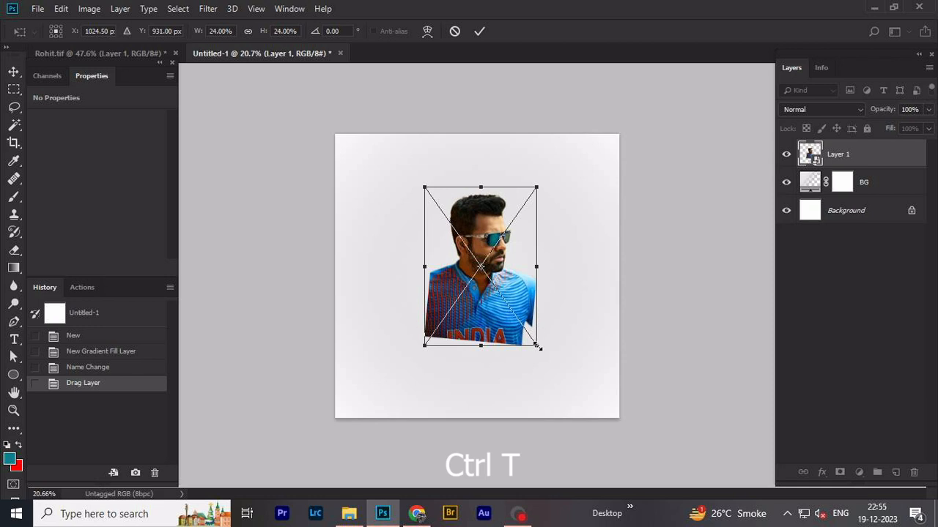
drag(537, 345, 645, 437)
drag(556, 309, 550, 389)
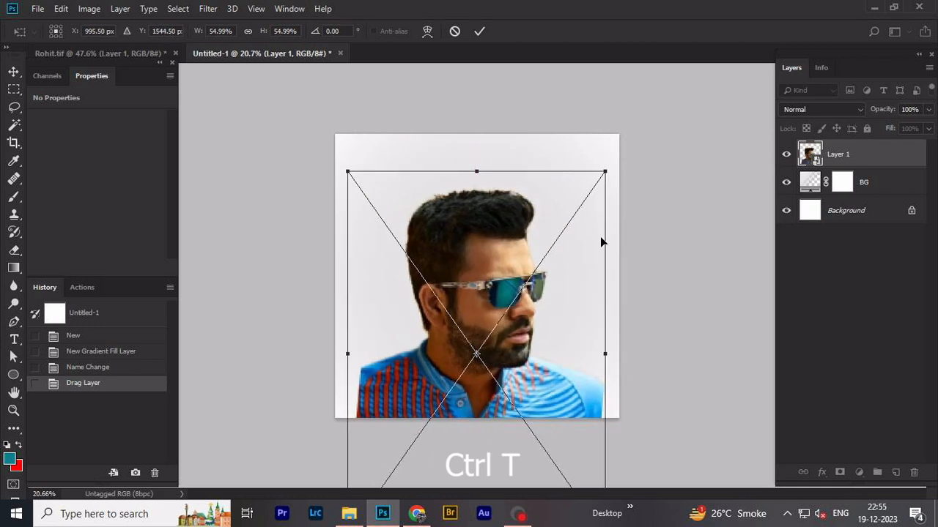
drag(605, 172, 624, 139)
drag(529, 242, 533, 237)
key(Return)
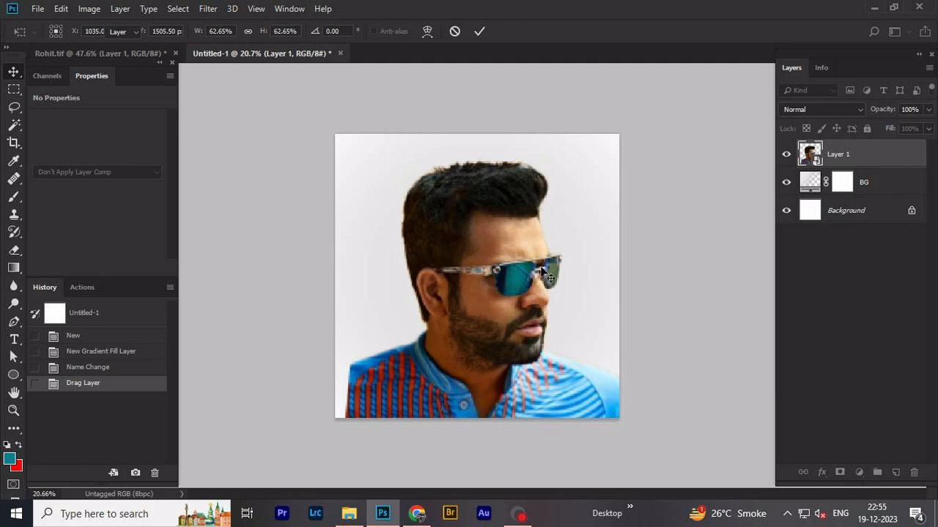
- Draw a U-shaped Pen path from one shoulder down below the chest and up to the other shoulder, refining its curve
key(p)
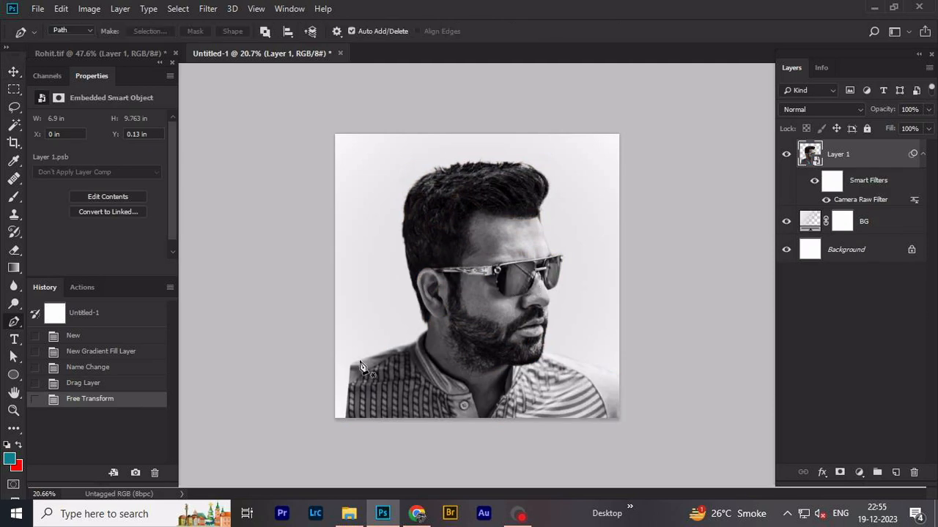
click(365, 349)
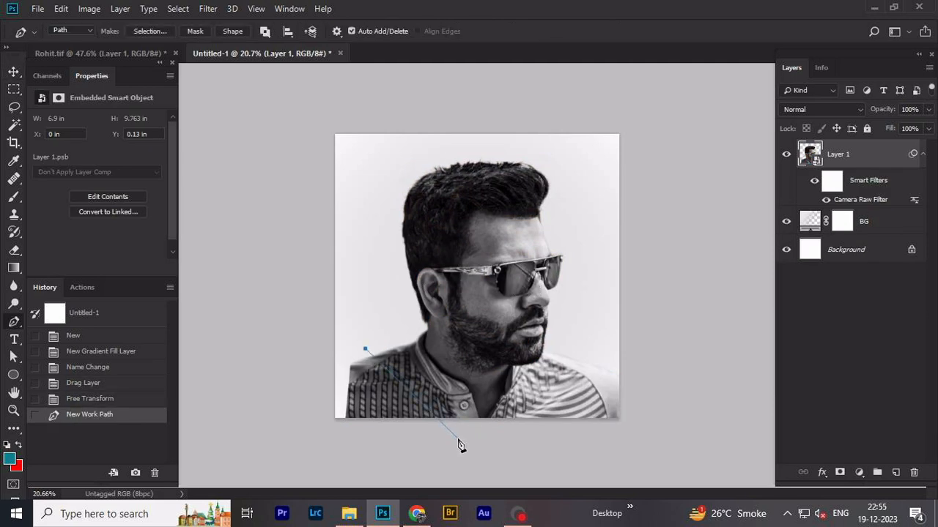
drag(457, 438, 523, 453)
drag(598, 356, 608, 326)
drag(457, 439, 480, 447)
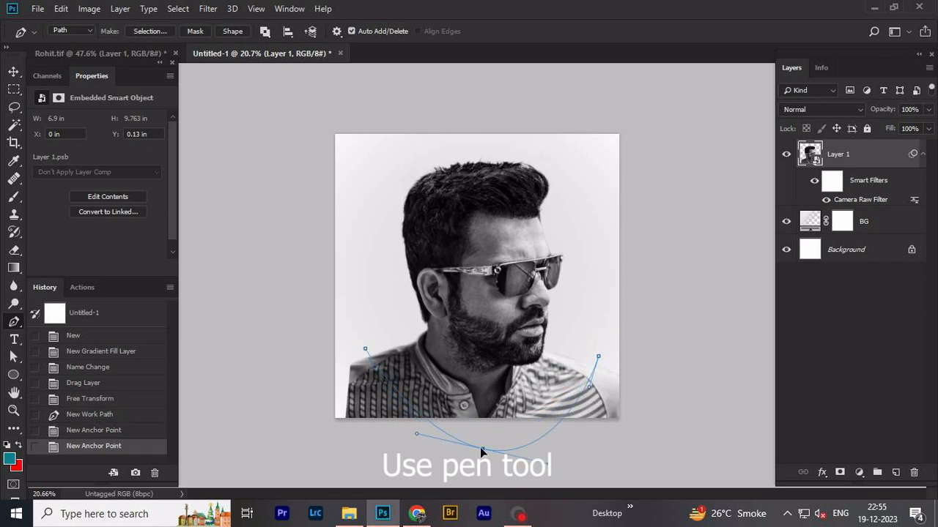
drag(548, 464, 553, 437)
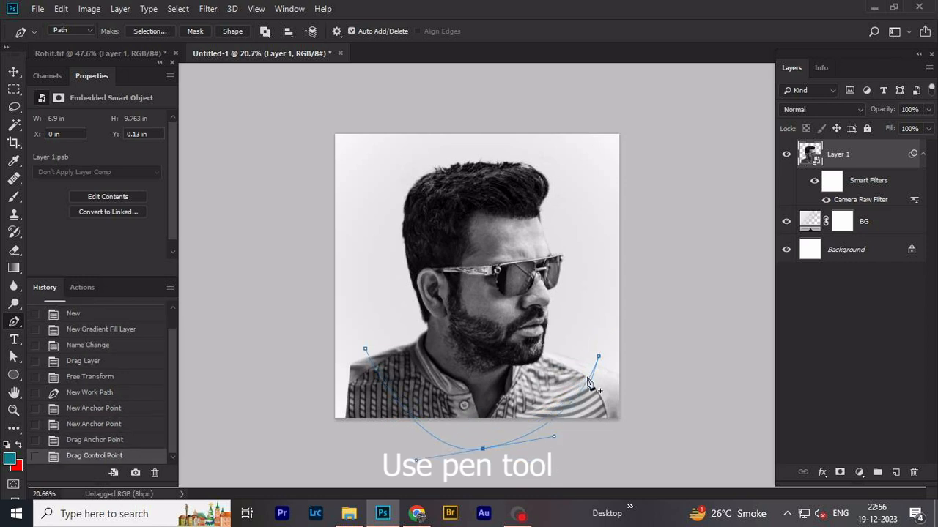
drag(599, 356, 602, 345)
- Continue the Pen path outside the canvas around the lower part of the portrait and close it at its starting anchor
click(660, 366)
scroll(662, 396, down, 1)
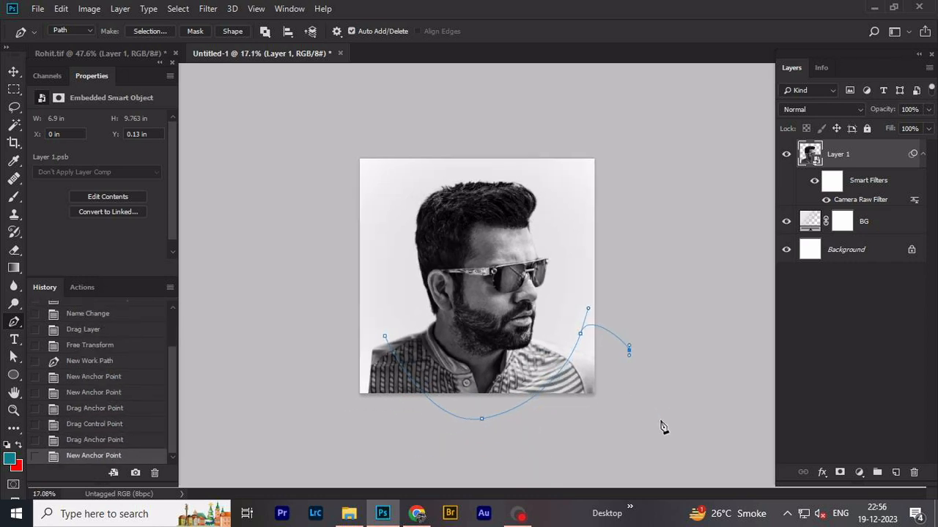
click(656, 427)
click(361, 452)
click(301, 370)
drag(339, 332, 353, 332)
click(386, 337)
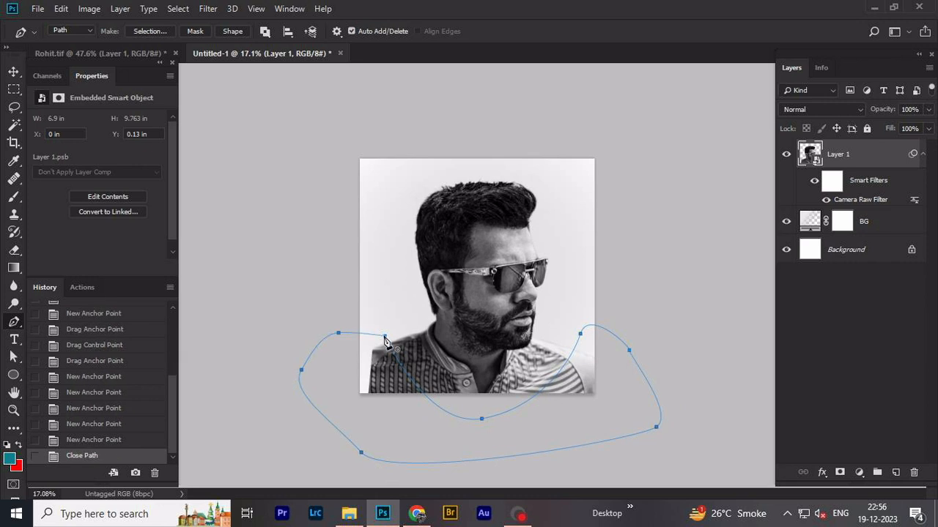
- Turn the closed path into a selection feathered by 1 pixel and use it as an inverted layer mask on Layer 1
key(ctrl+Return)
key(shift+F6)
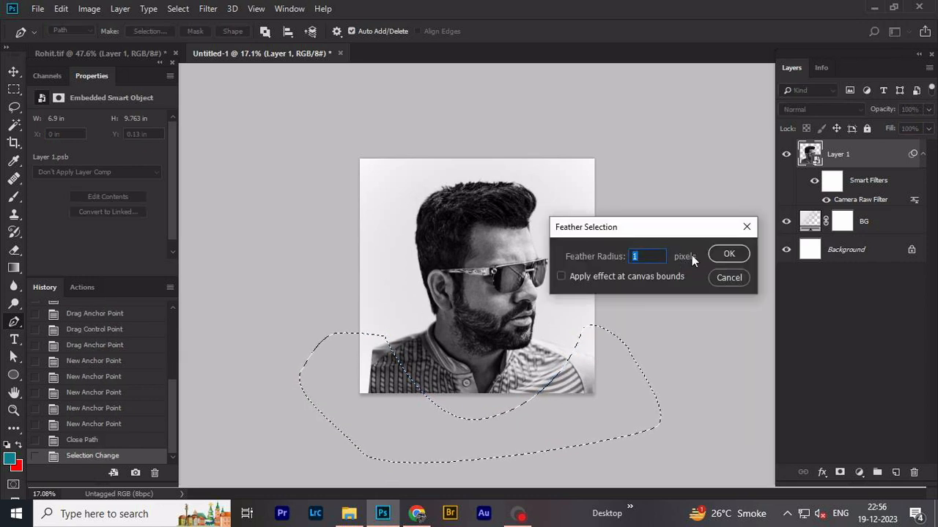
click(718, 256)
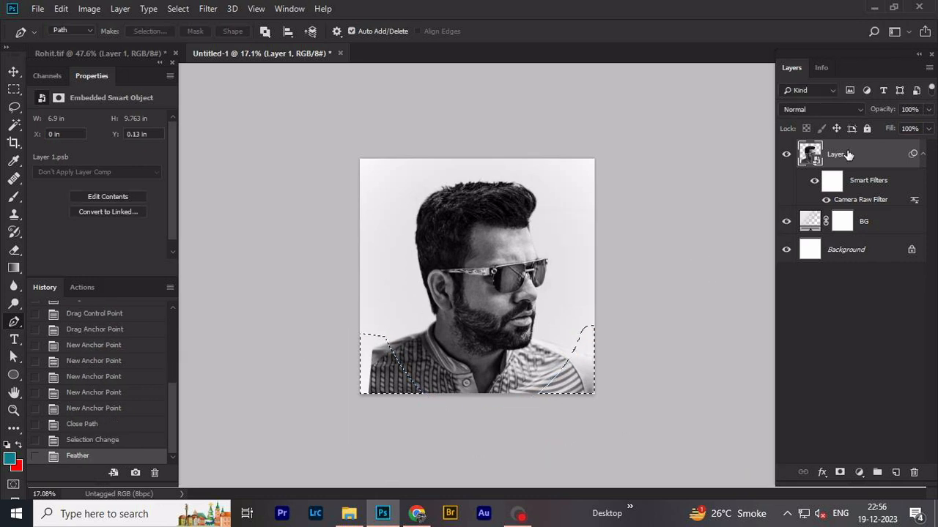
click(839, 472)
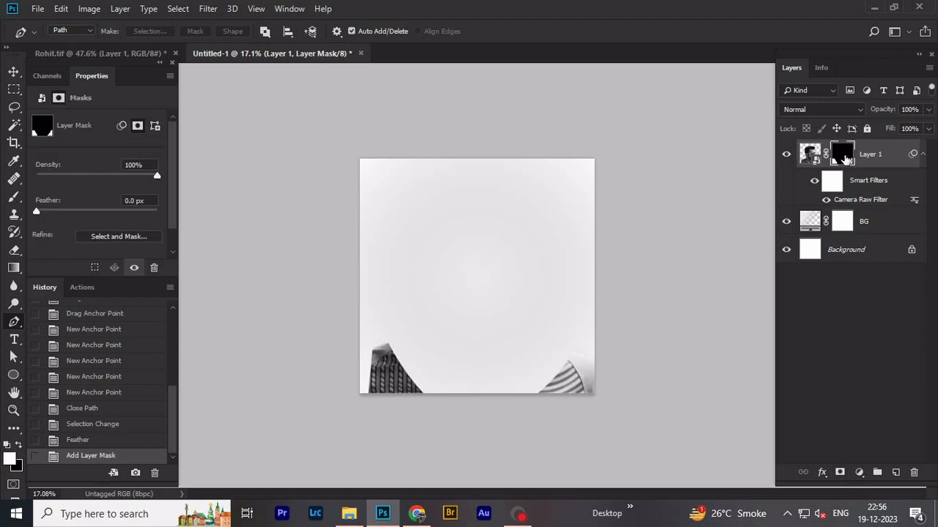
key(ctrl+i)
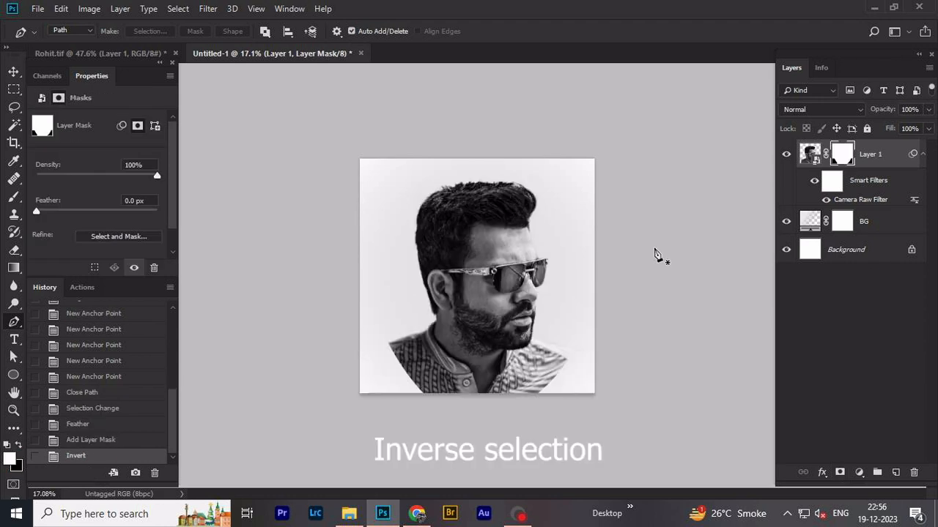
- Add a white text layer reading HITMAN in the ! PEPSI ! Regular font at 36 pt over the hair
key(v)
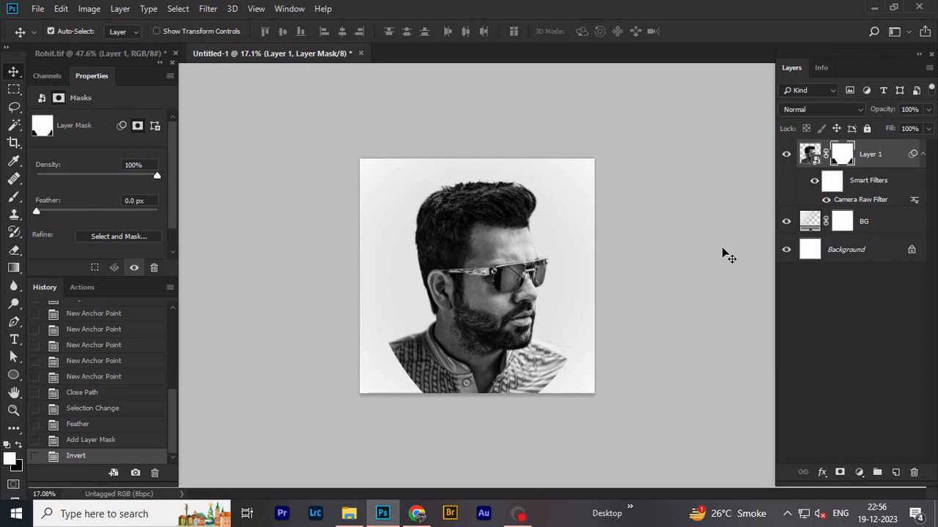
scroll(513, 349, up, 2)
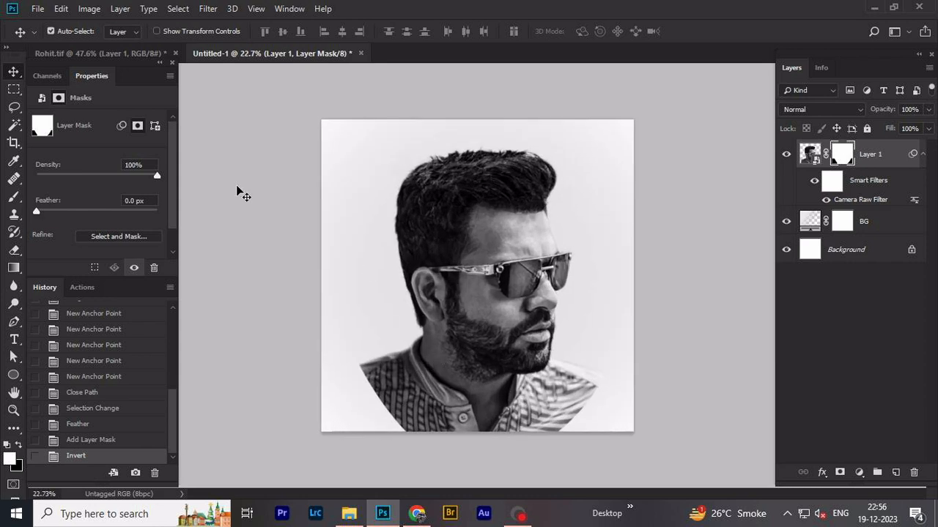
click(14, 340)
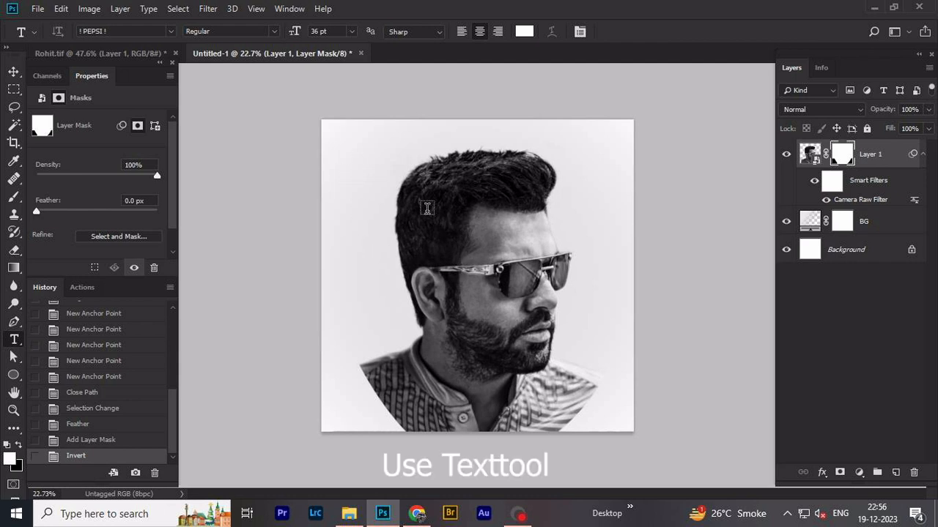
click(426, 213)
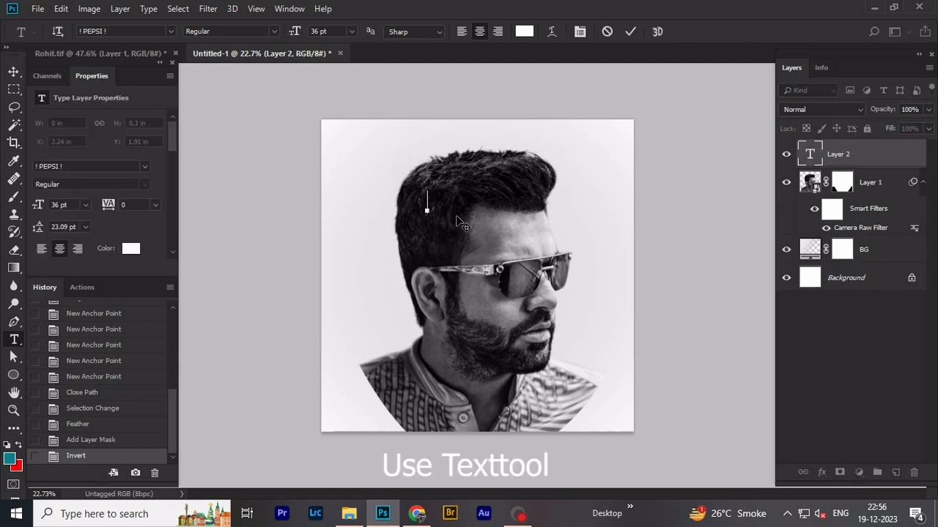
text(HIC)
text(MAN)
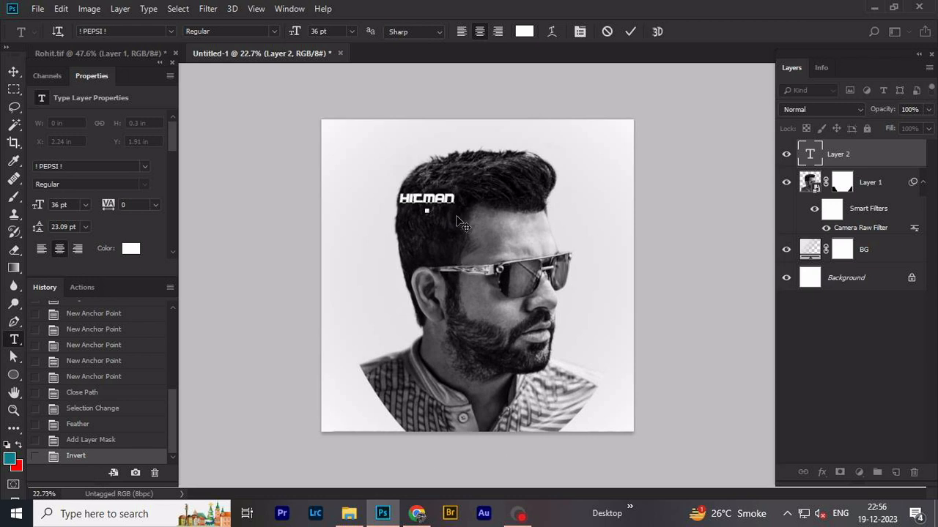
key(ctrl+Return)
- Rotate the HITMAN text 90° clockwise, enlarge it to about 172 pt and place it vertically over the ear side of the portrait
key(ctrl+t)
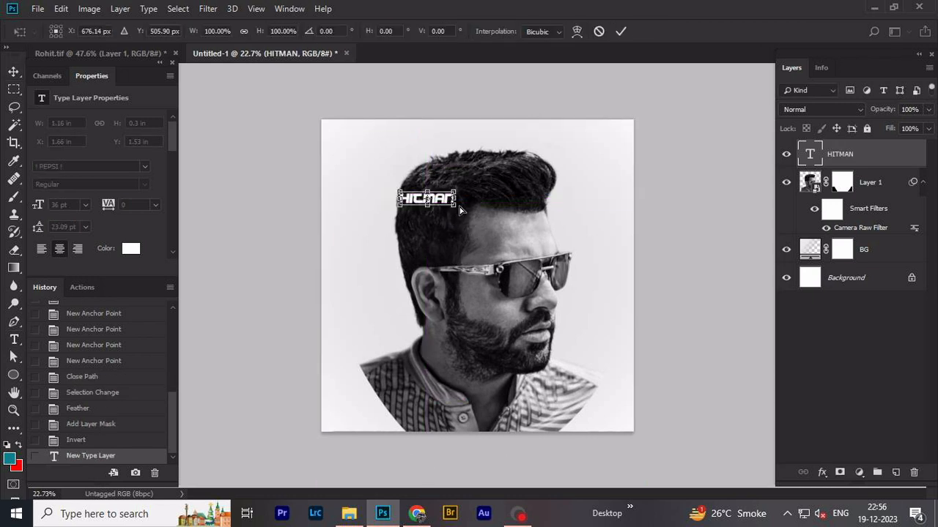
right_click(463, 195)
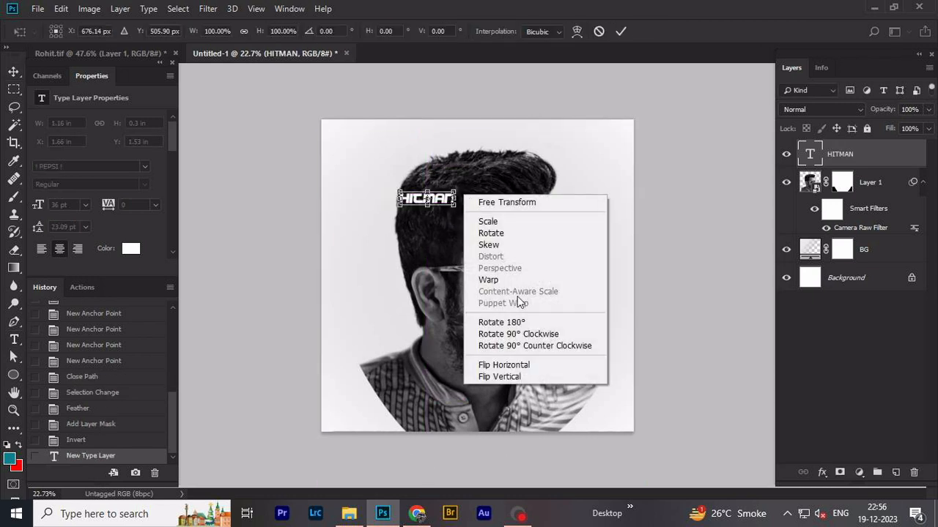
click(524, 335)
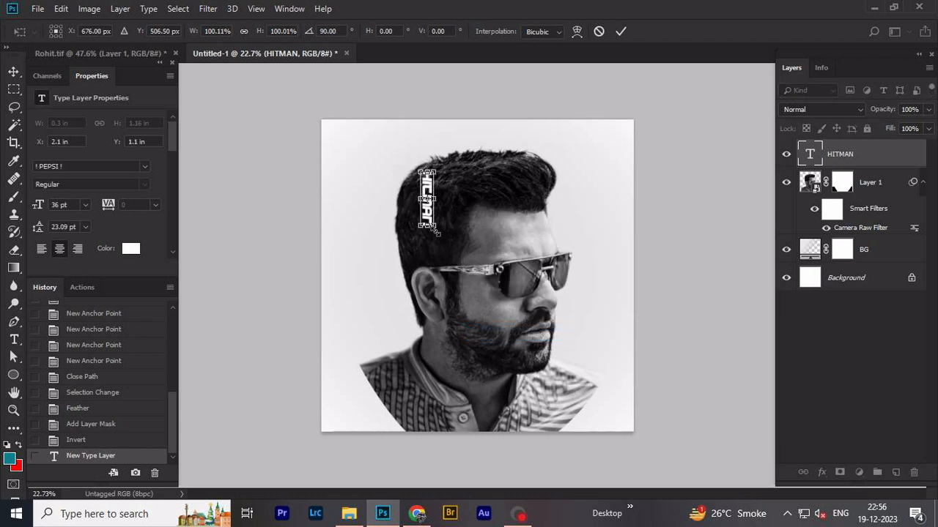
drag(438, 232, 460, 317)
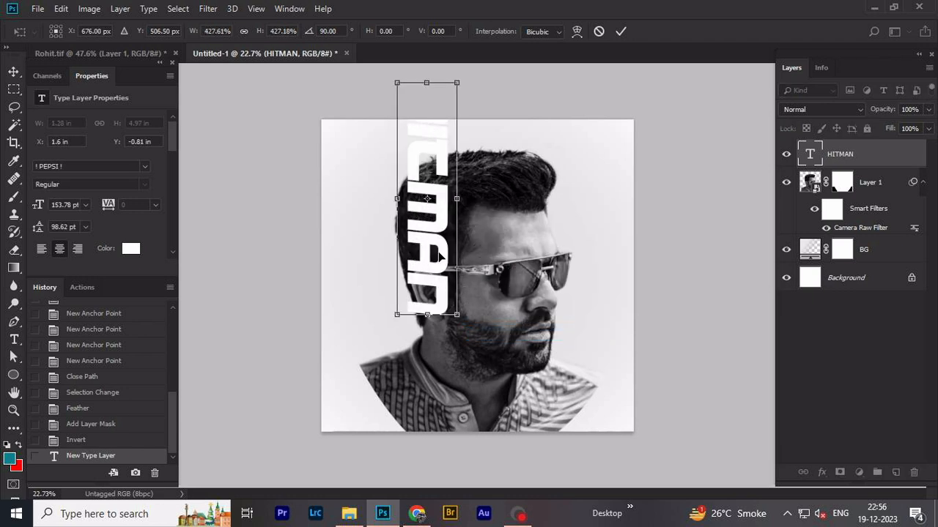
drag(438, 254, 444, 336)
drag(463, 412, 473, 430)
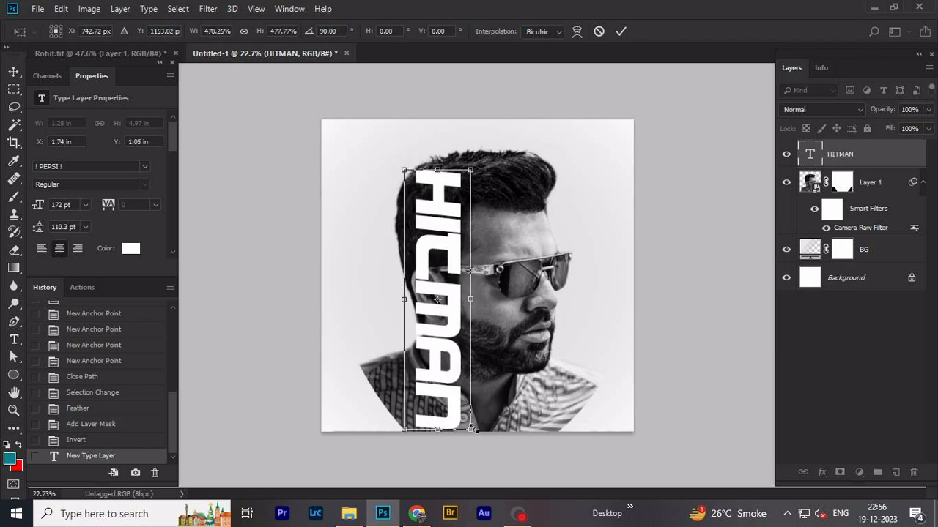
drag(449, 393, 445, 393)
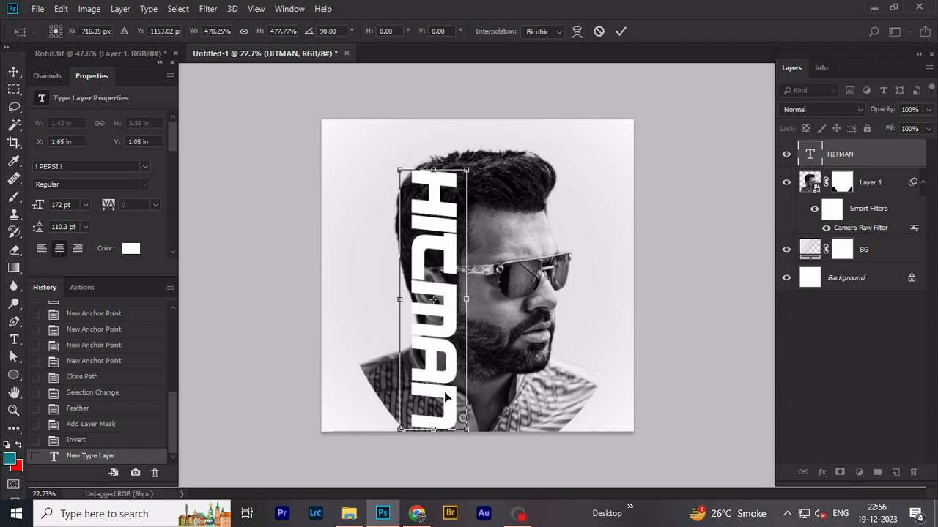
key(Return)
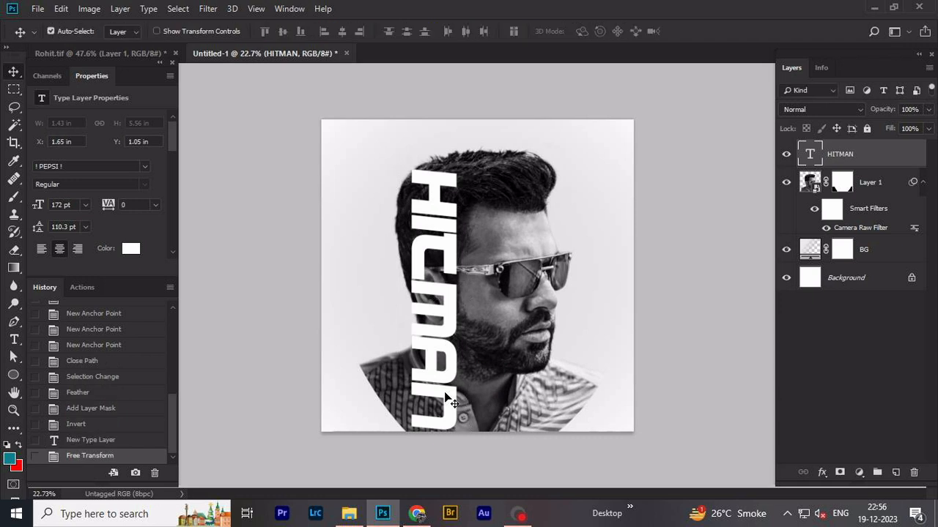
- Move the HITMAN text and Layer 1 together slightly upward on the canvas
click(886, 184)
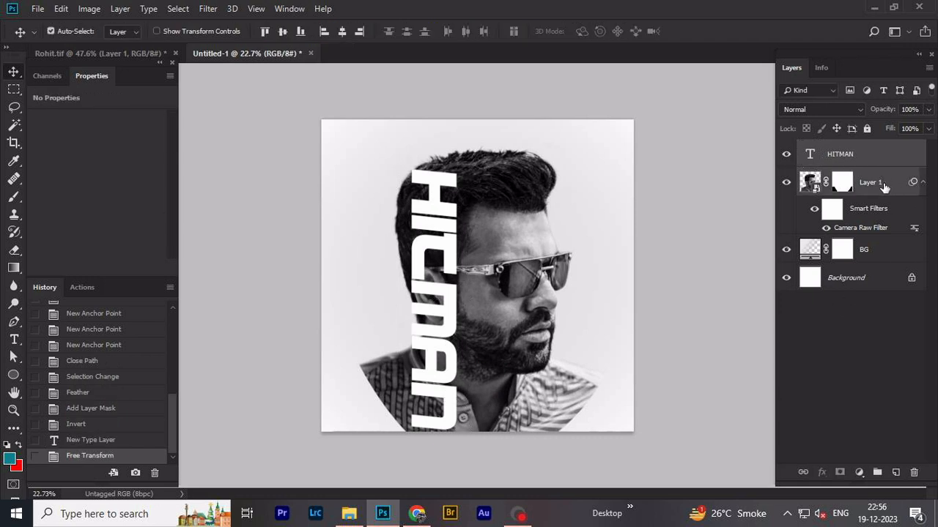
key(shift+Up)
key(shift+Up)
key(shift+Up)
key(shift+Up)
key(shift+Up)
key(shift+Up)
key(shift+Up)
key(shift+Up)
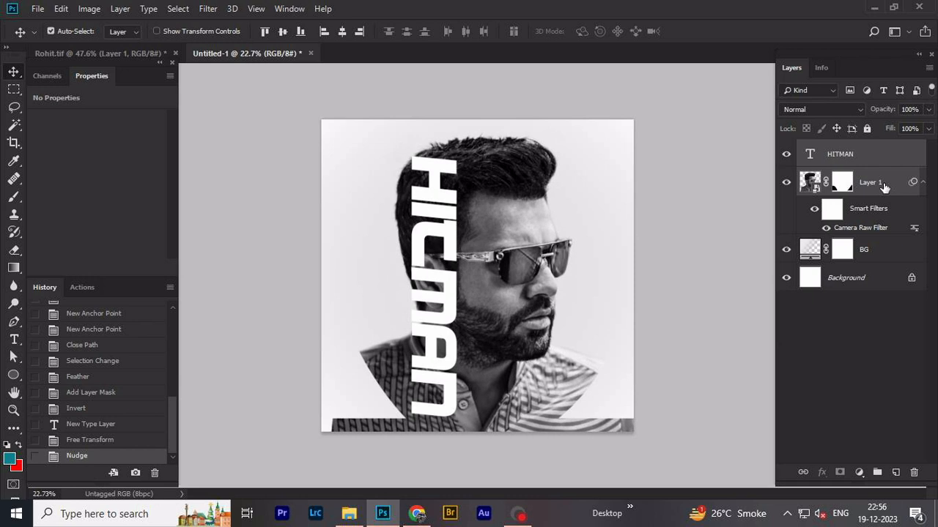
key(shift+Up)
- With Layer 1's mask active, draw a Pen path curving under the chest between the shoulders and looping around outside the canvas
click(843, 184)
key(p)
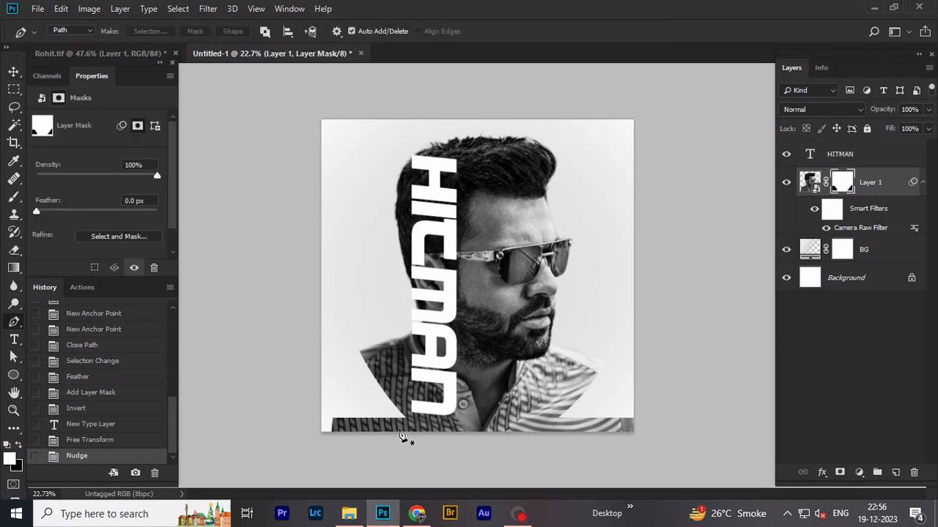
click(357, 347)
drag(421, 418, 463, 427)
drag(603, 361, 658, 283)
drag(708, 378, 710, 402)
drag(687, 481, 645, 497)
drag(305, 452, 282, 453)
drag(255, 391, 269, 364)
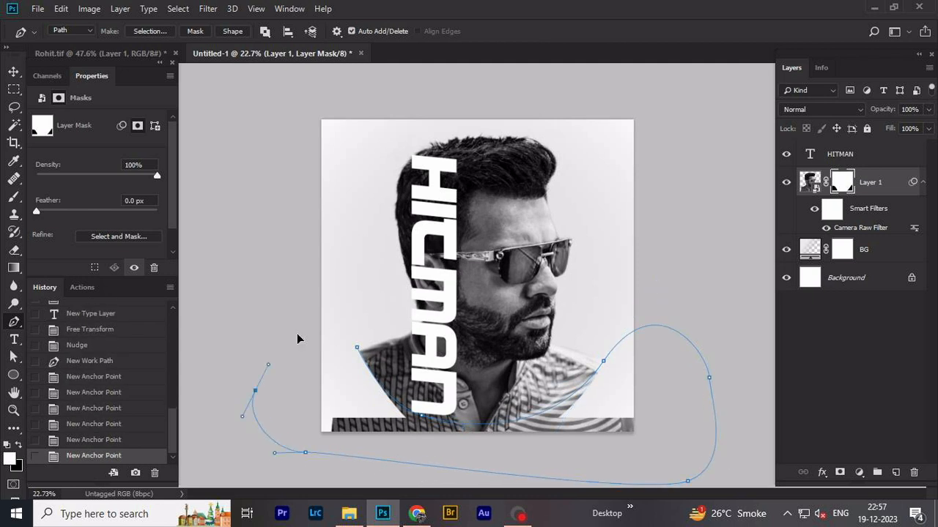
click(315, 326)
- Convert the path to a feathered selection, paint black inside it on Layer 1's mask to round off the lower body, and deselect
key(ctrl+Return)
key(shift+F6)
key(Return)
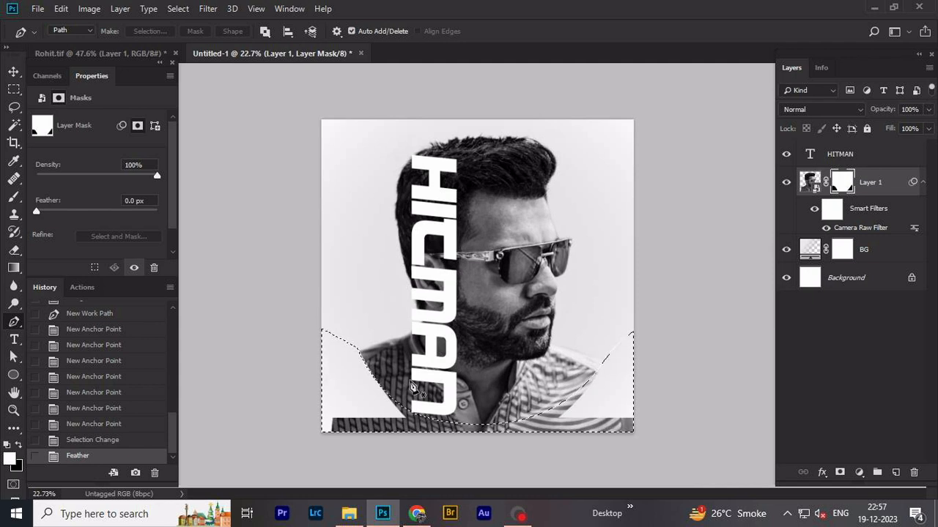
key(b)
drag(346, 386, 479, 445)
key(x)
key(0)
mouse_move(410, 431)
mouse_down()
mouse_move(534, 452)
mouse_move(195, 415)
mouse_move(463, 439)
mouse_move(570, 406)
mouse_move(716, 429)
mouse_up()
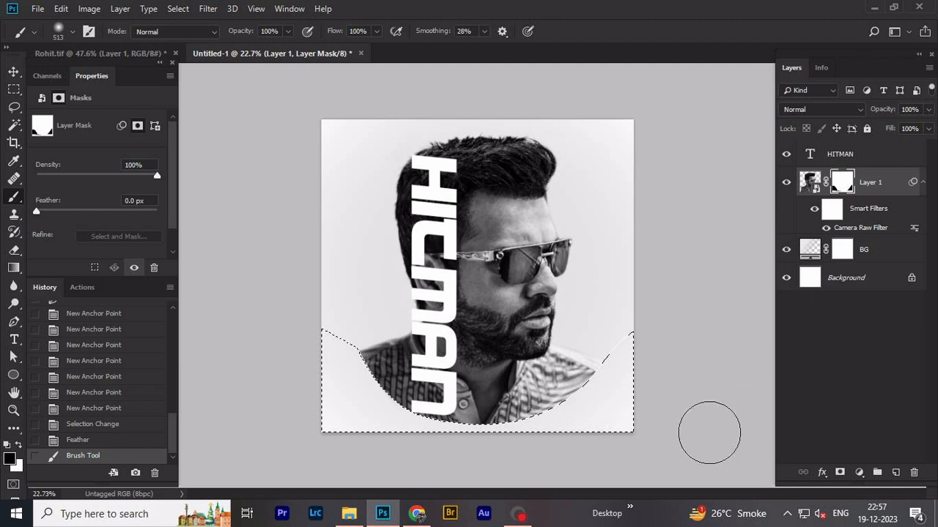
drag(346, 461, 523, 429)
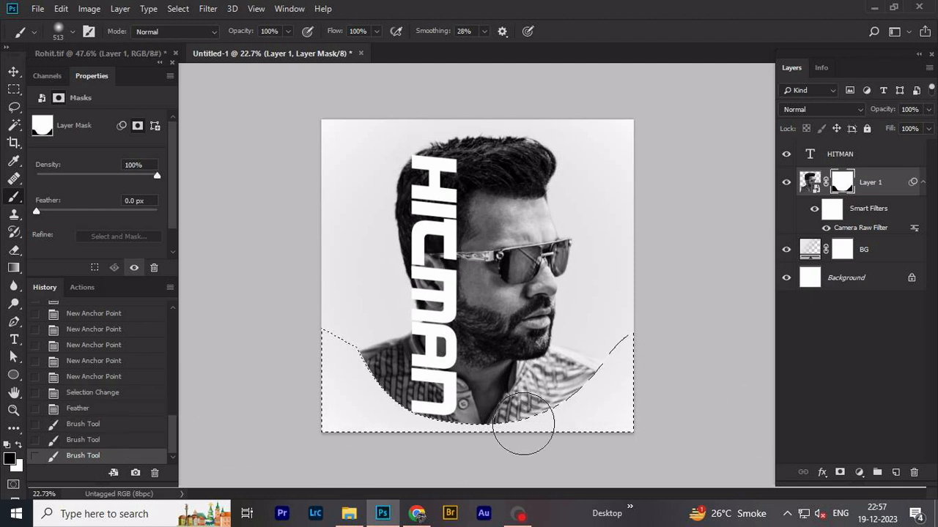
key(ctrl+d)
- Enlarge the HITMAN text slightly to 172.23 pt and nudge it toward the face
key(v)
click(848, 161)
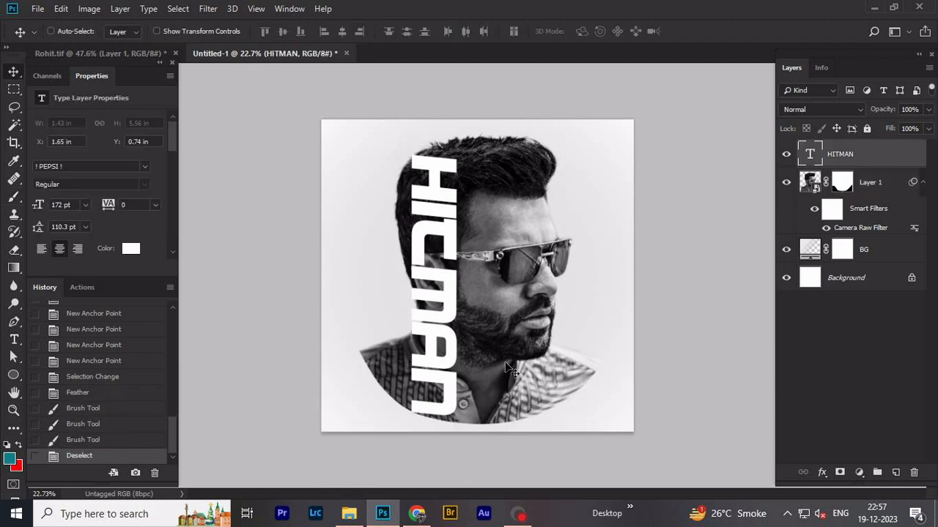
key(ctrl+t)
drag(469, 416, 469, 416)
key(Return)
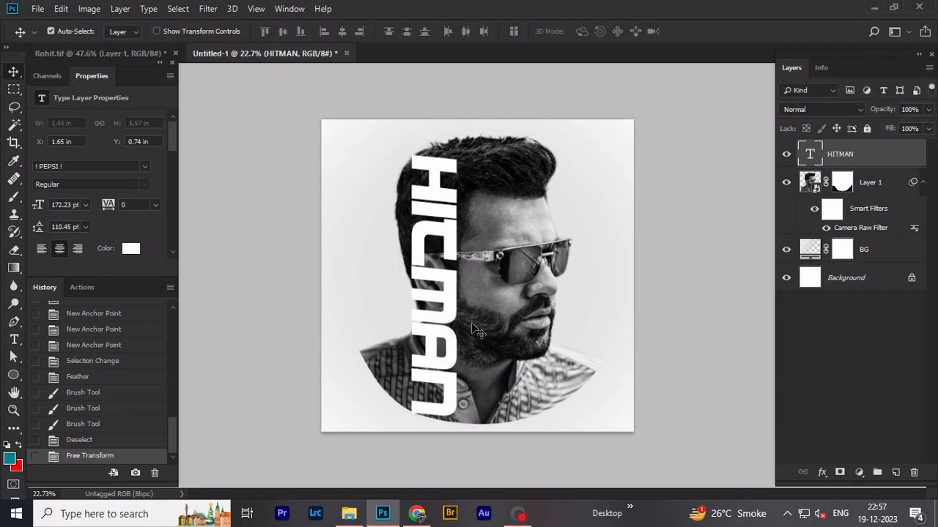
key(Right)
key(Right)
key(Right)
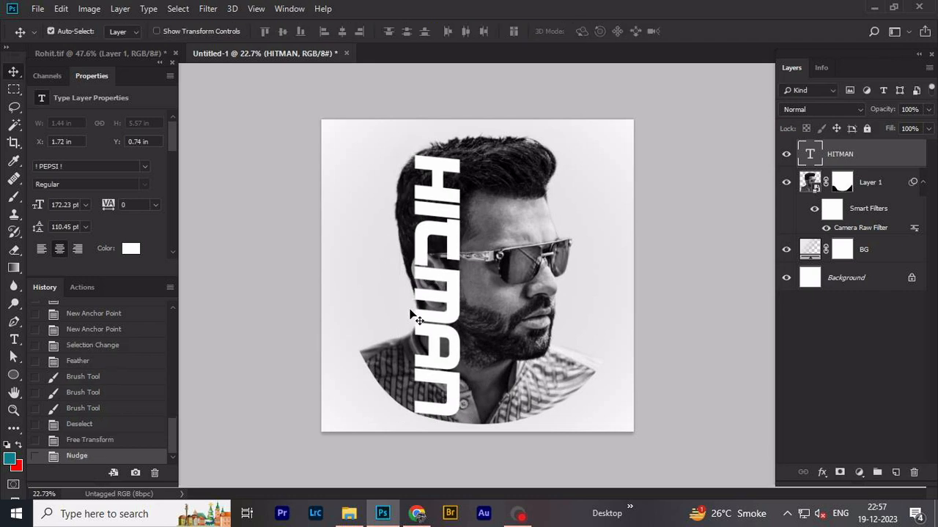
- Duplicate Layer 1, place the copy above the HITMAN text layer and hide it with its filter list collapsed
click(845, 184)
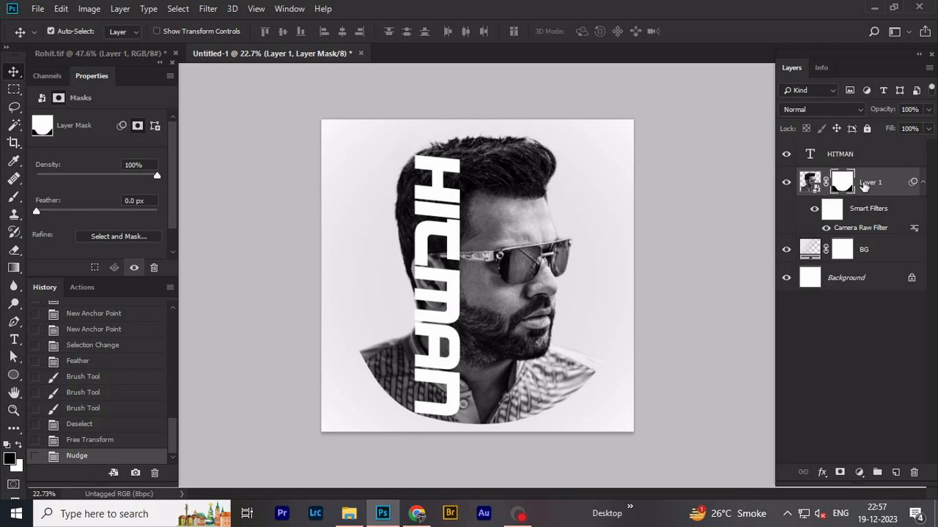
right_click(865, 186)
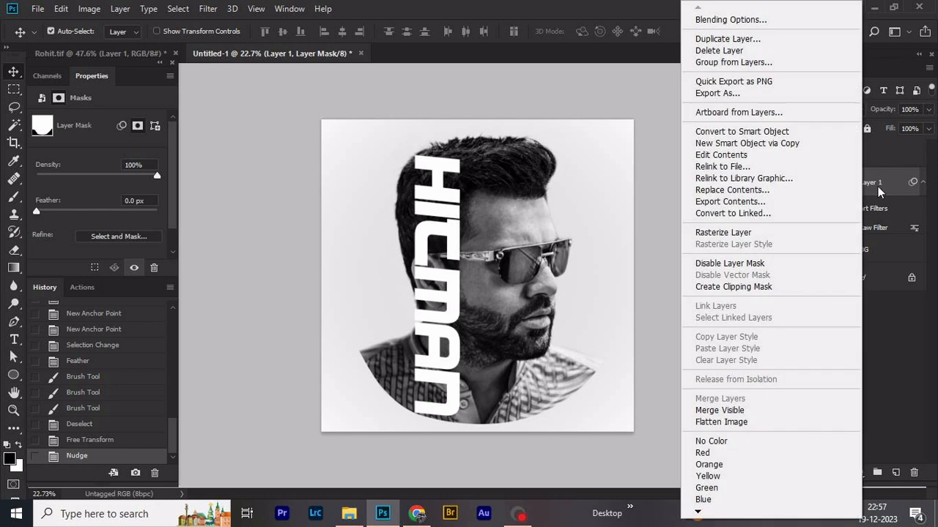
click(727, 40)
click(773, 116)
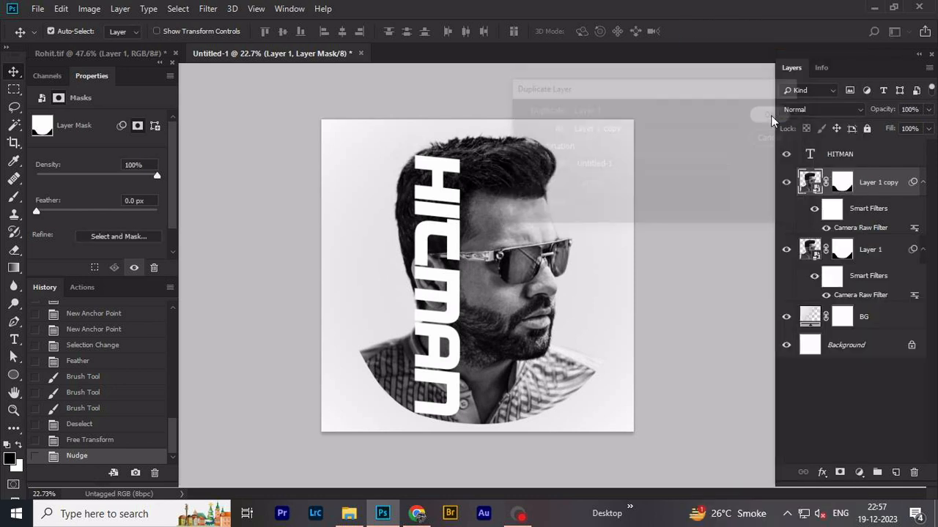
drag(868, 183, 870, 155)
click(785, 155)
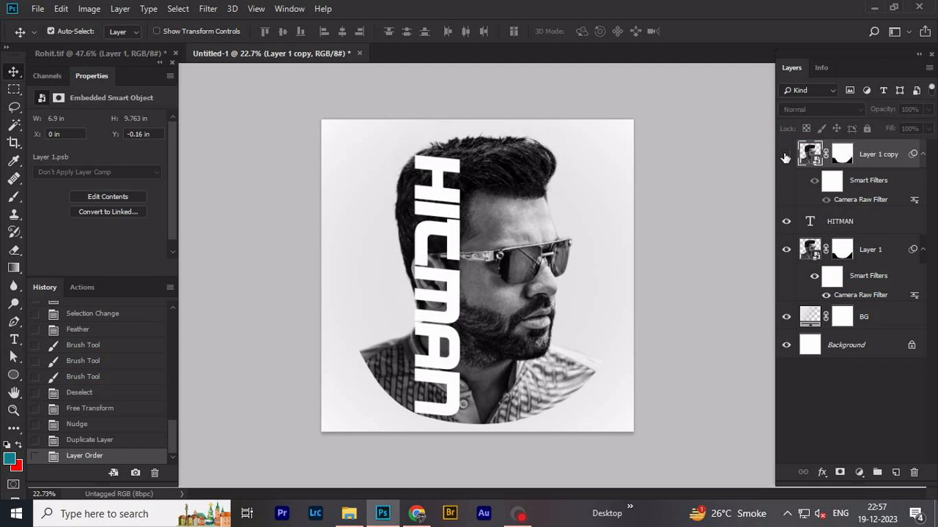
click(922, 155)
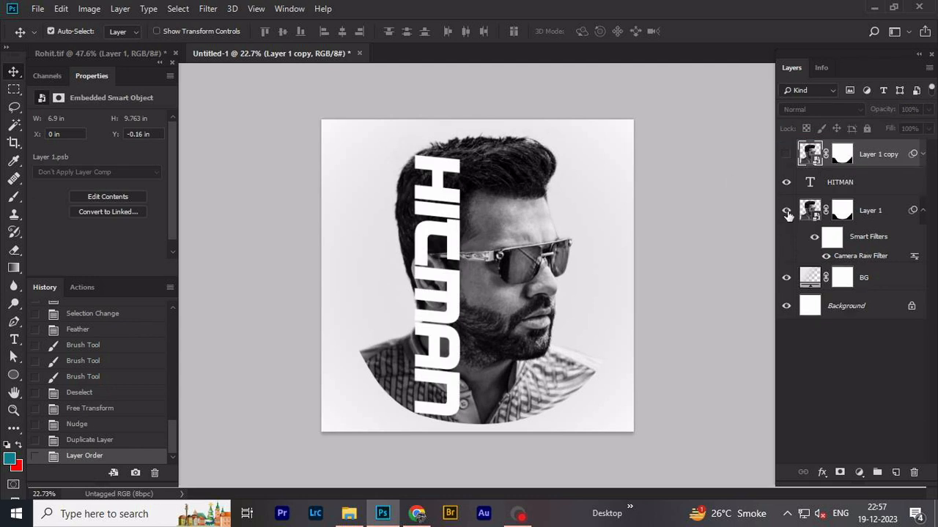
- Load the HITMAN text's pixels as a selection, invert the selection and feather it by 1 pixel
click(859, 185)
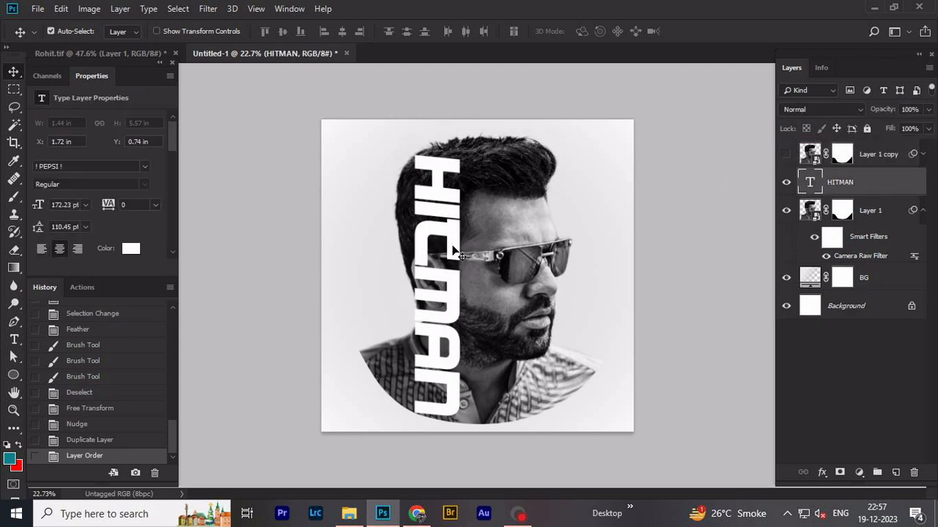
right_click(811, 189)
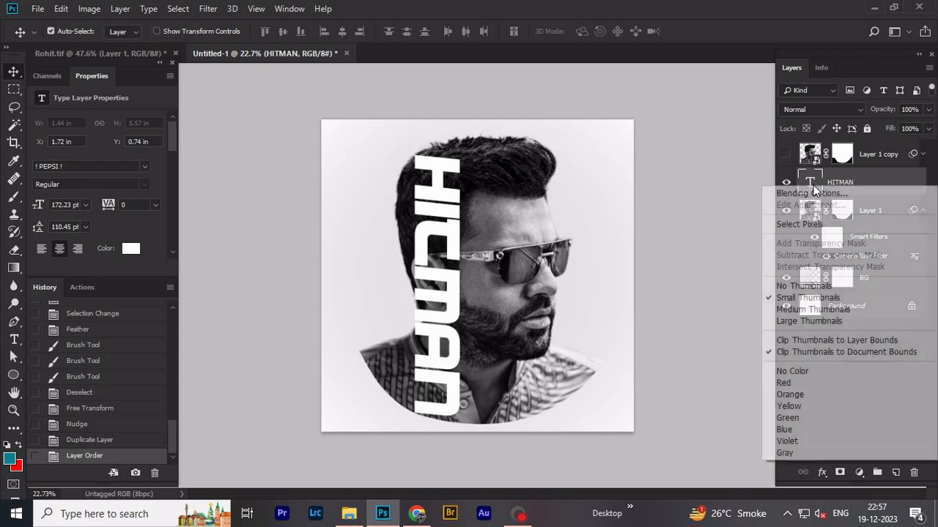
click(803, 224)
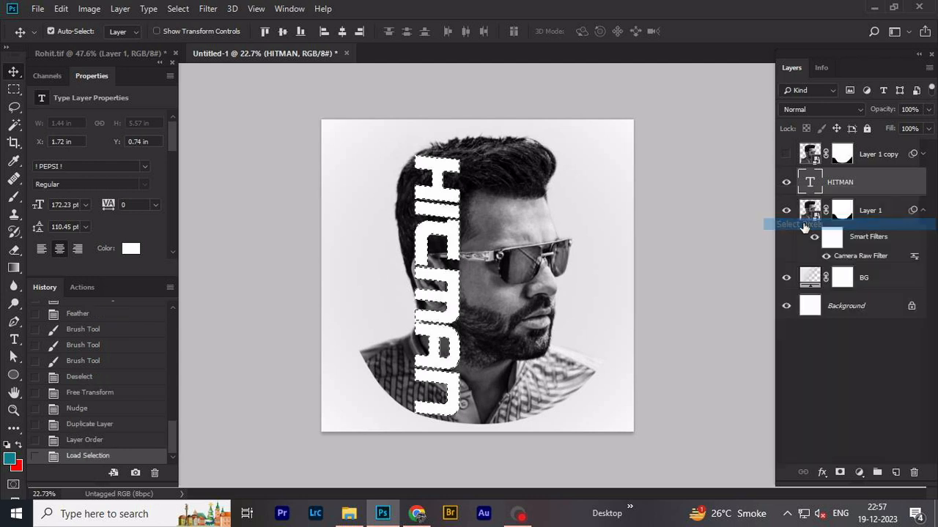
click(178, 9)
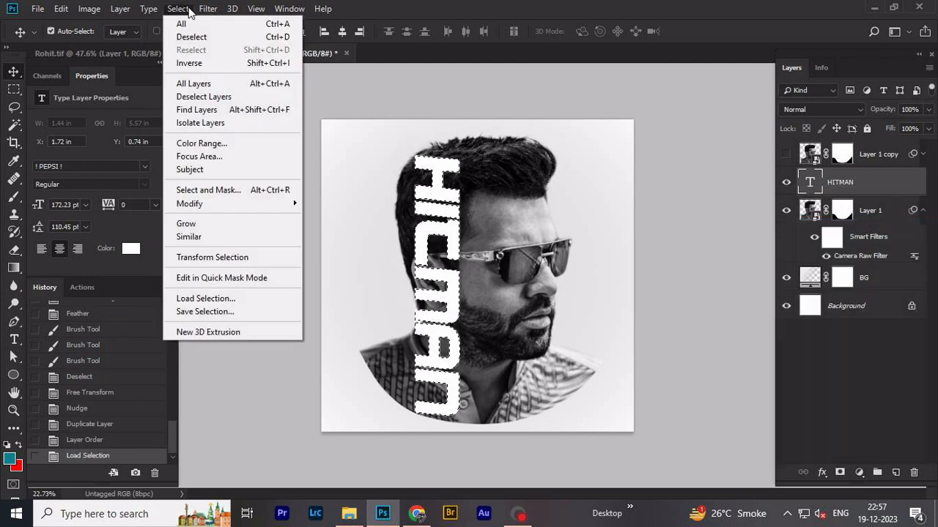
click(189, 63)
key(shift+F6)
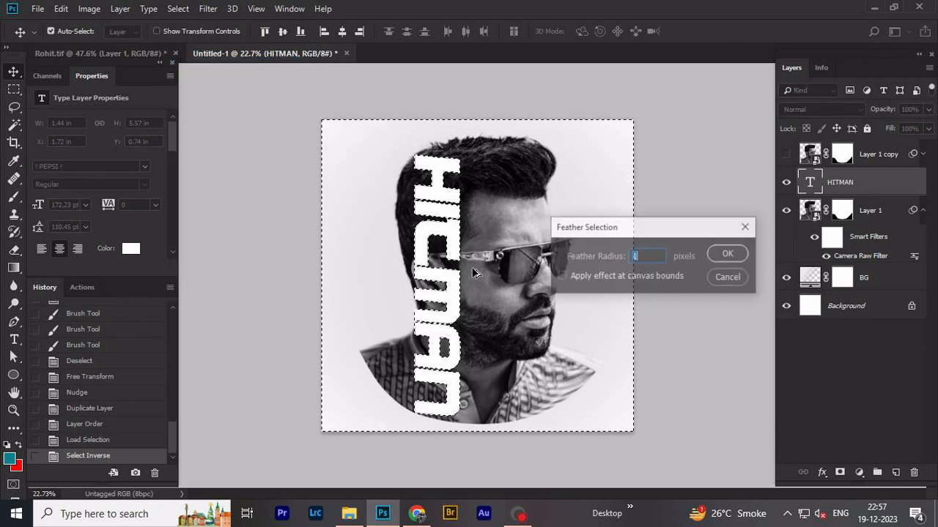
key(Return)
- With a smaller hard round brush, paint black on Layer 1's mask to hide the hair at the outer side of the letter H
click(840, 212)
key(b)
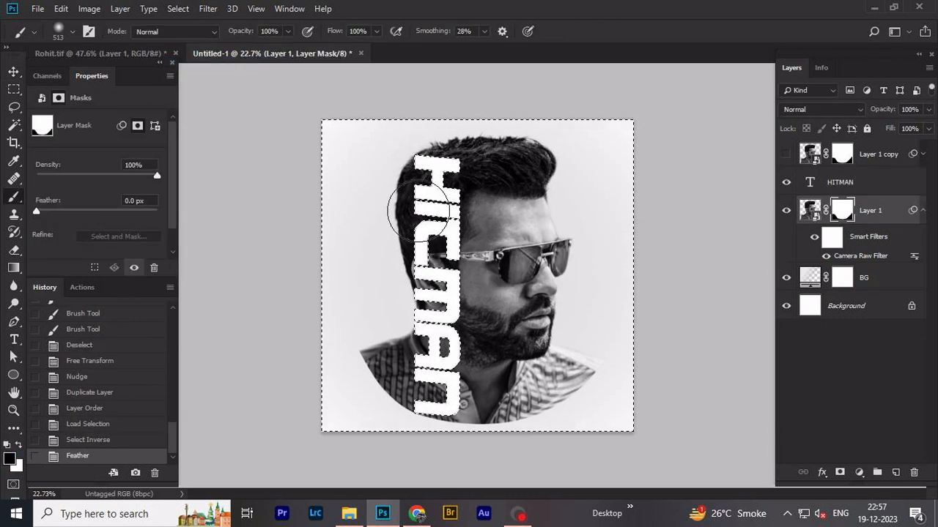
right_click(427, 213)
drag(416, 181, 377, 179)
scroll(413, 163, up, 6)
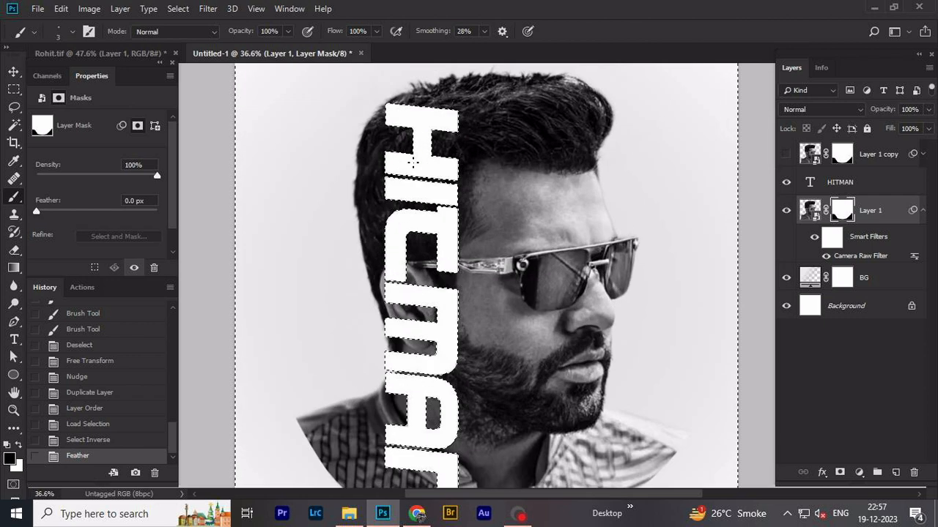
drag(379, 140, 392, 140)
scroll(382, 136, up, 1)
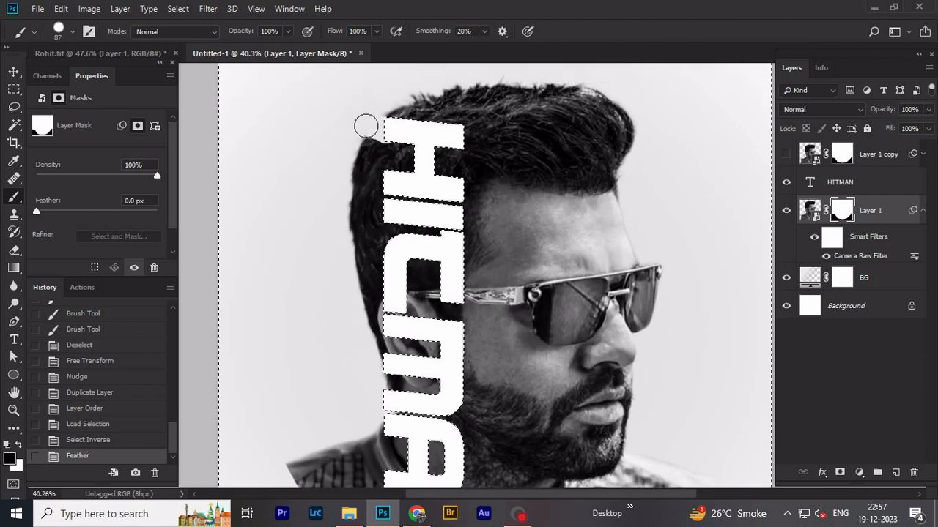
mouse_move(372, 182)
mouse_down()
mouse_move(372, 148)
mouse_move(363, 181)
mouse_up()
scroll(359, 213, down, 2)
click(391, 164)
scroll(396, 200, down, 3)
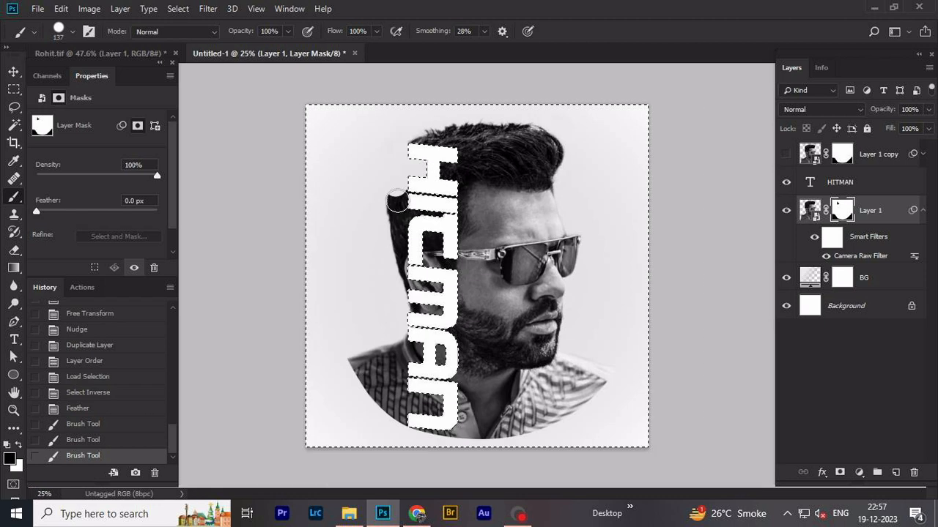
- Paint black in straight strokes on Layer 1's mask down the outer edge of the HITMAN letters with the 137 px brush
click(418, 169)
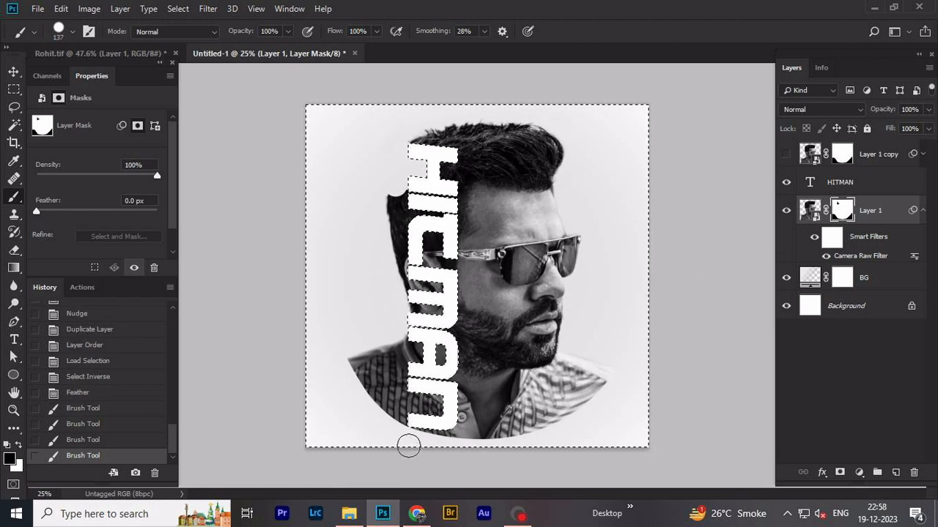
shift+click(417, 448)
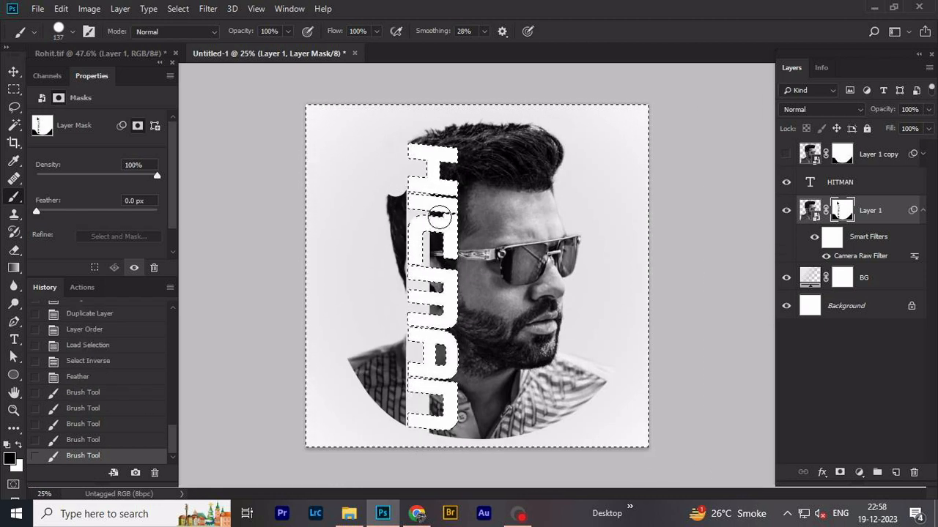
shift+click(419, 170)
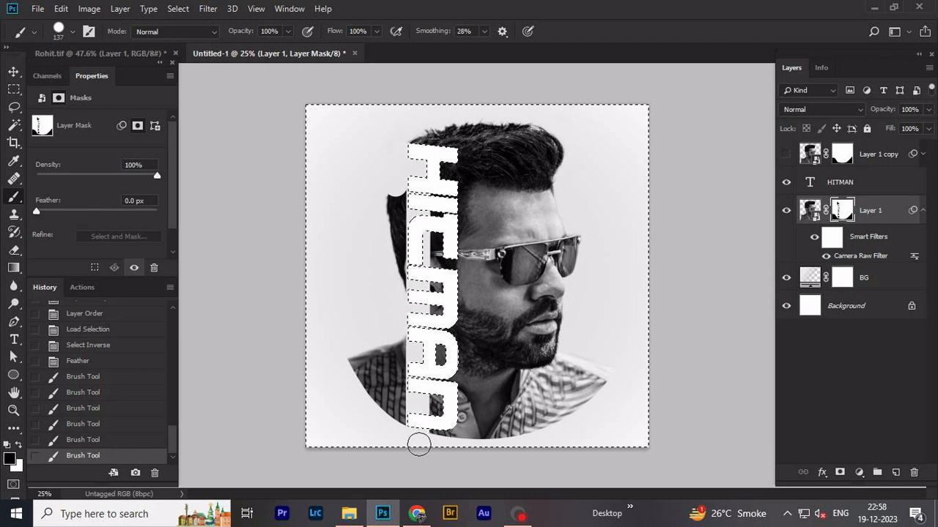
shift+click(419, 454)
- Mask out the remaining back of the head and shoulder outside the letters with a 257 px brush, switch to a soft brush and deselect
drag(391, 255, 402, 254)
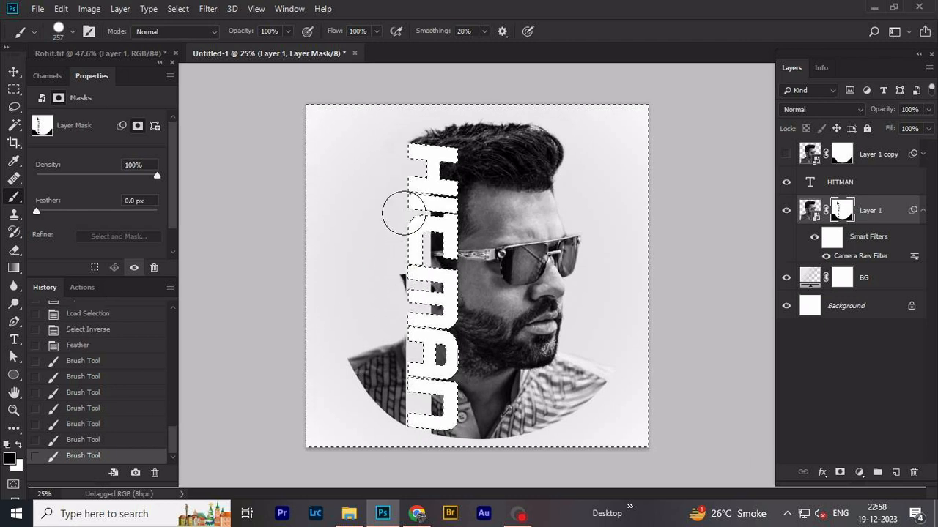
mouse_move(395, 343)
mouse_down()
mouse_move(377, 418)
mouse_move(388, 397)
mouse_move(355, 344)
mouse_up()
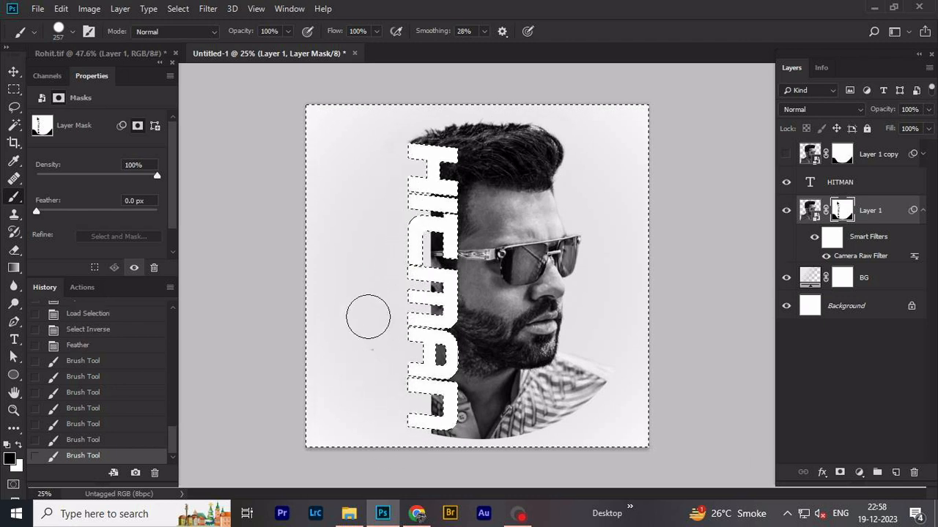
right_click(392, 289)
double_click(457, 417)
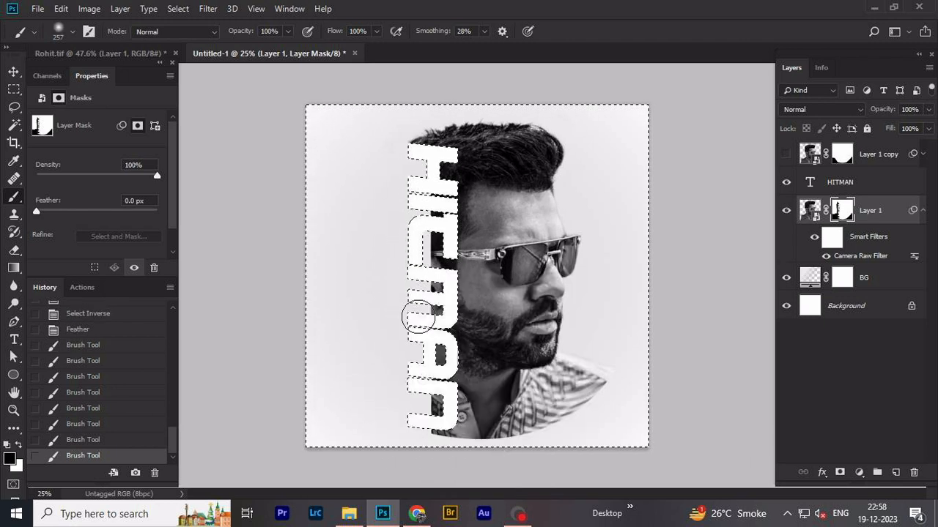
key(ctrl+d)
key(v)
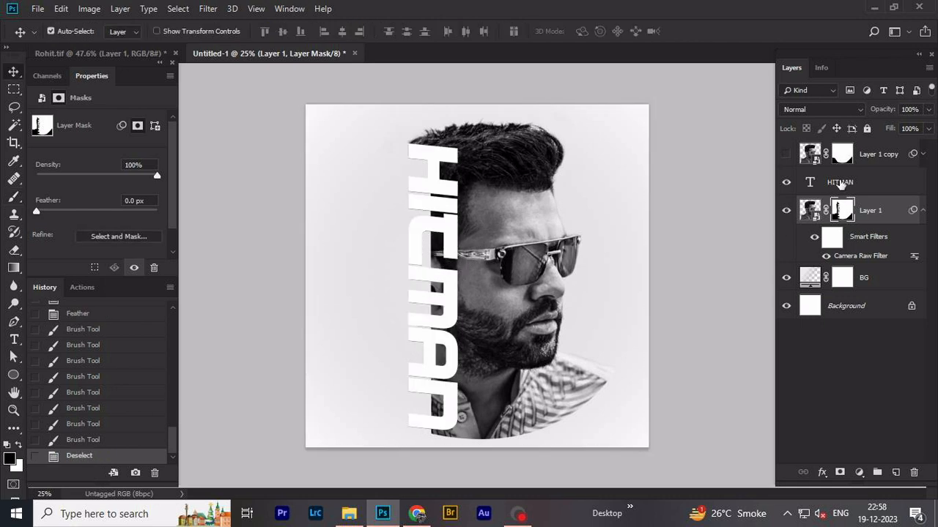
- Clean up leftovers on Layer 1's mask along the outer edge of the letters with a soft 185 px black brush
key(b)
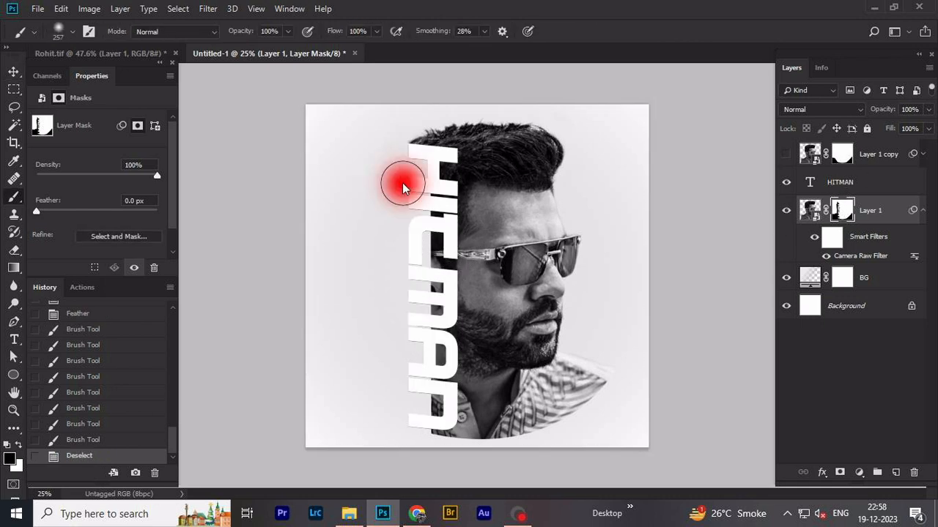
click(404, 239)
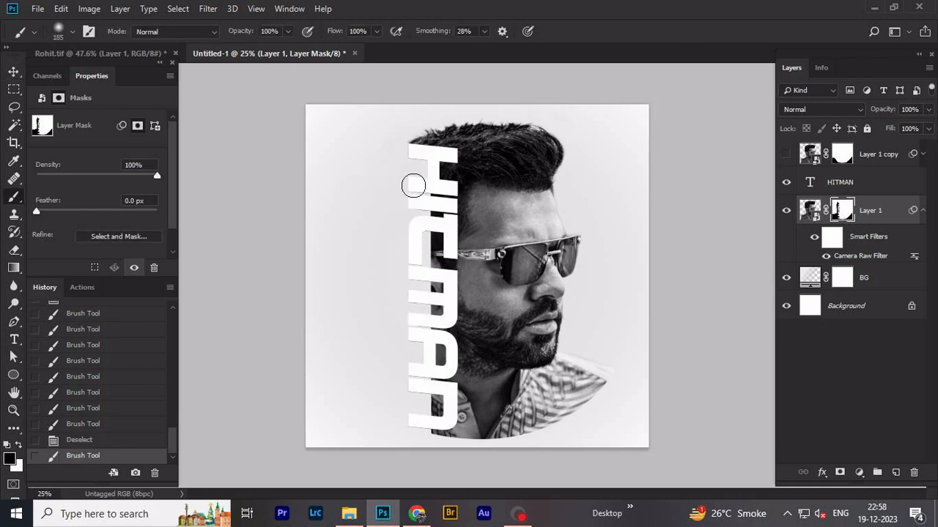
mouse_move(413, 397)
mouse_down()
mouse_move(400, 425)
mouse_move(410, 430)
mouse_up()
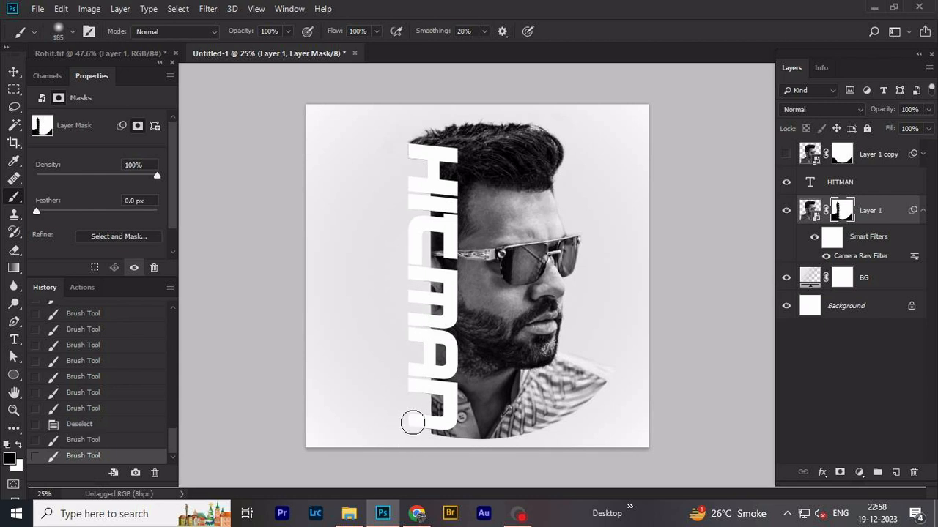
click(412, 427)
key(v)
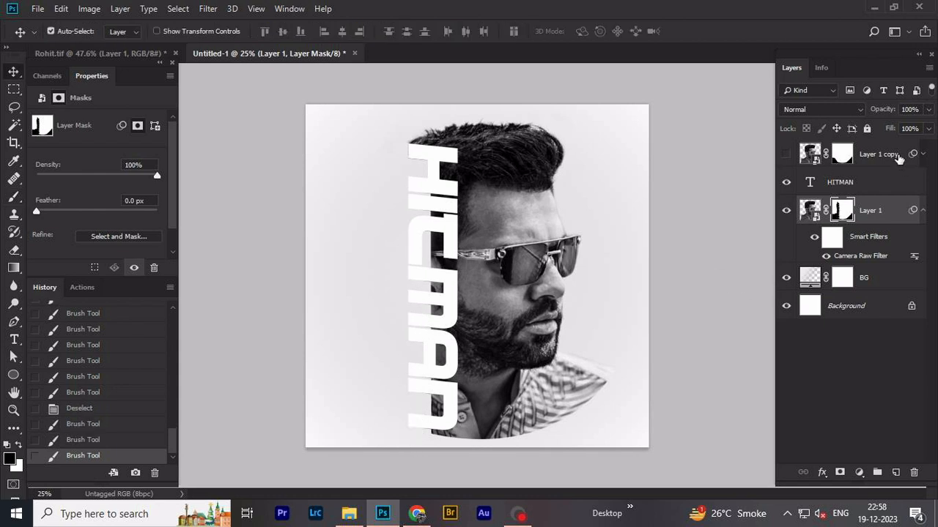
- Show Layer 1 copy and clip it to the HITMAN text layer
click(899, 159)
click(786, 156)
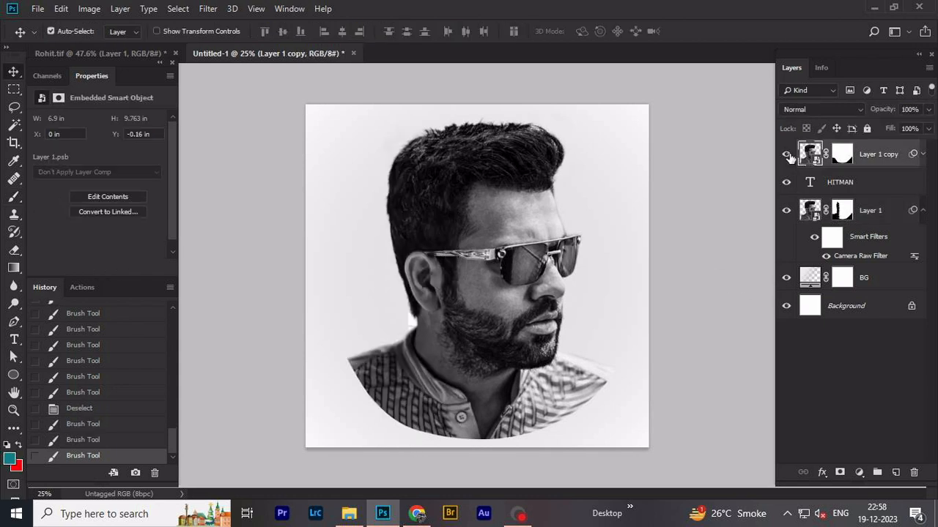
alt+click(882, 163)
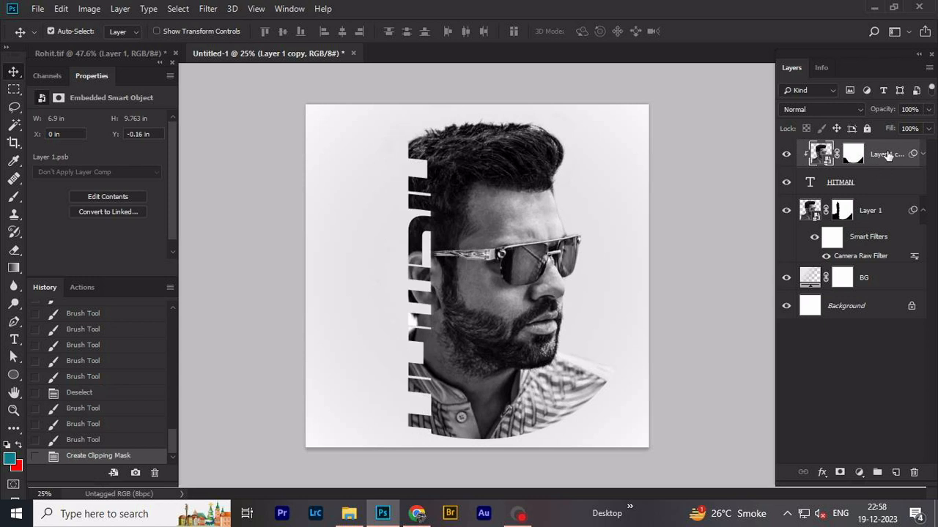
- Add a colorized Hue/Saturation adjustment clipped to the layer below, with Hue 188, Saturation 77 and Lightness +3
click(859, 473)
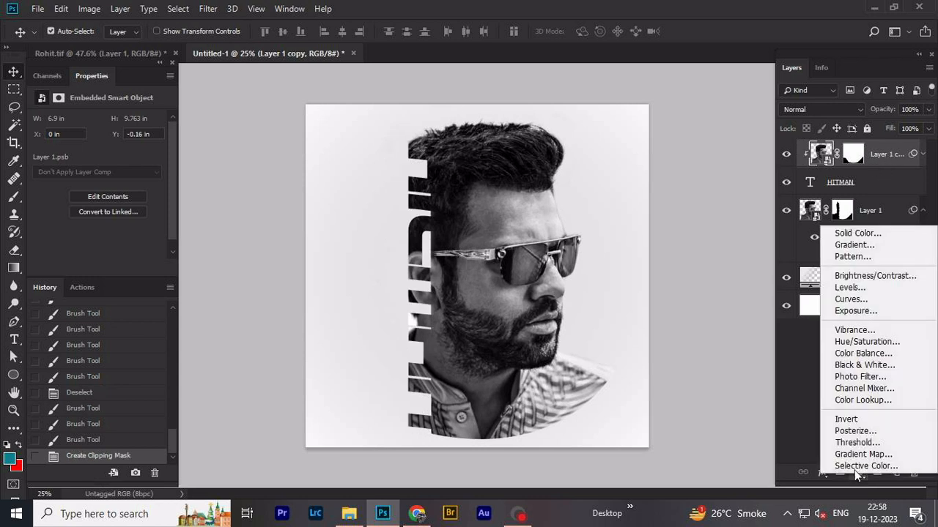
click(862, 342)
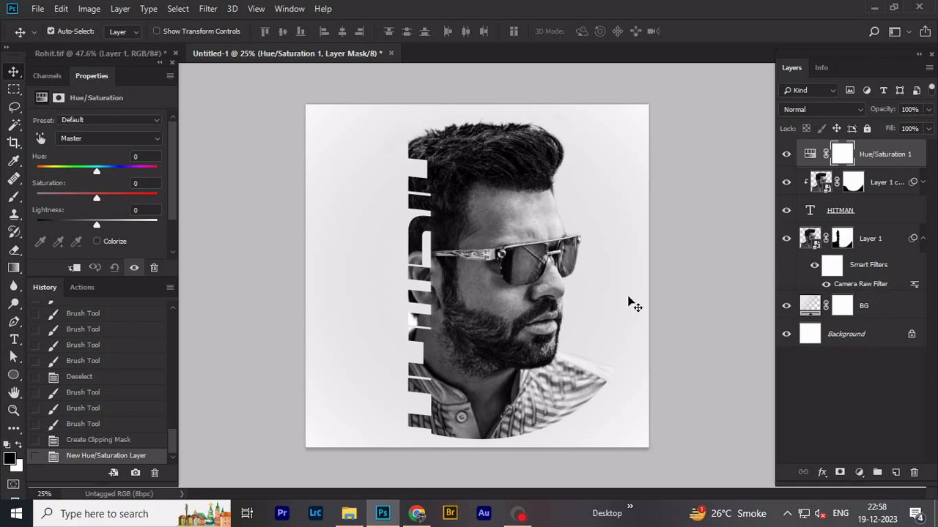
click(96, 242)
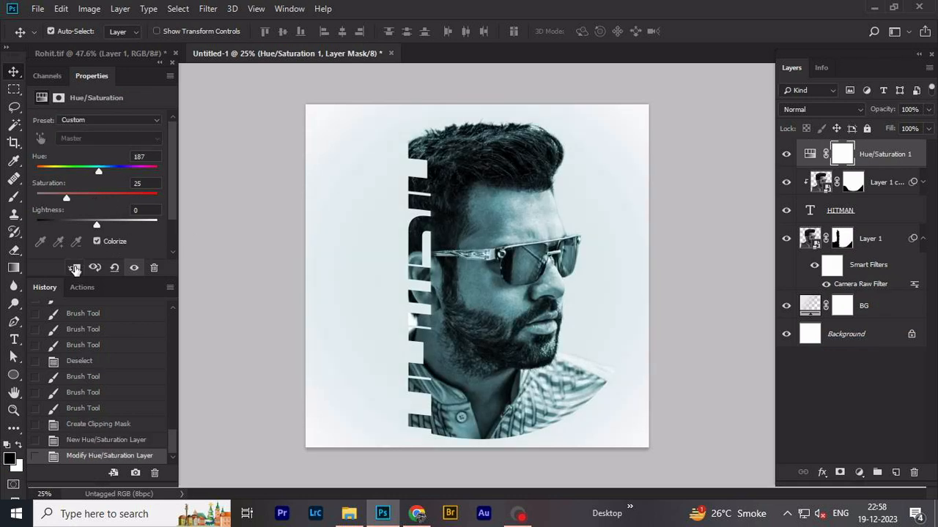
click(75, 268)
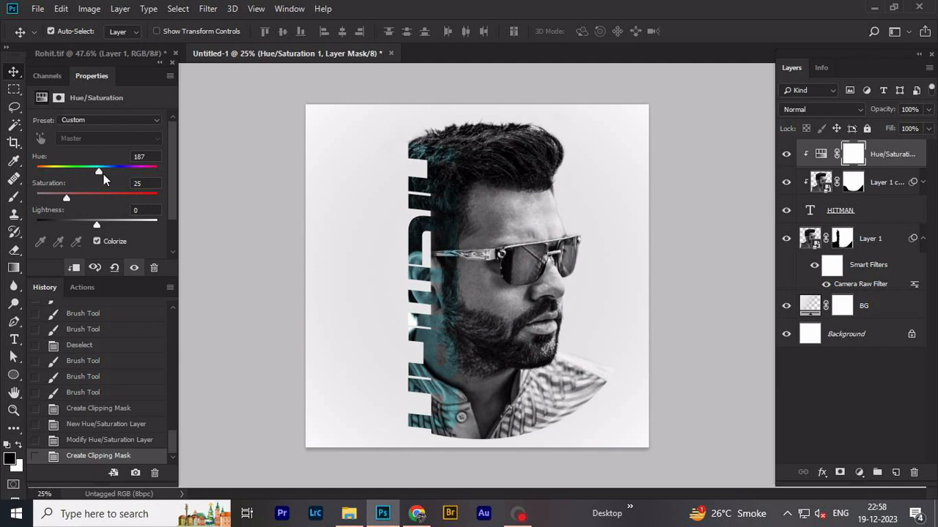
drag(98, 170, 102, 170)
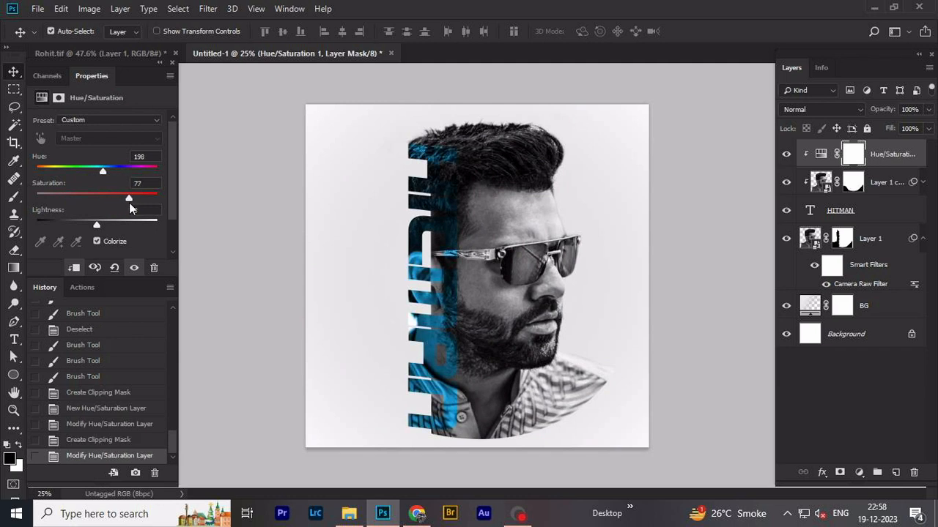
drag(101, 173, 100, 171)
mouse_move(96, 223)
mouse_down()
mouse_move(113, 223)
mouse_move(99, 224)
mouse_up()
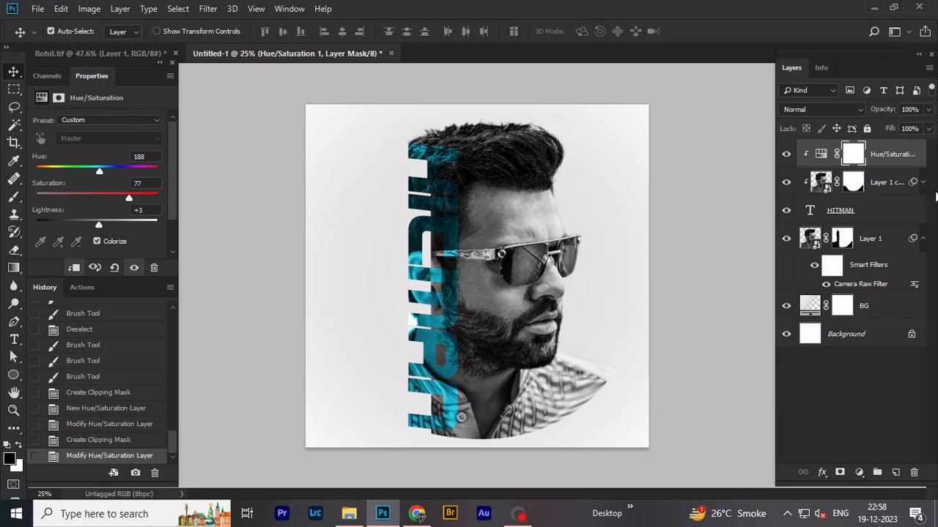
- Add a Curves adjustment clipped to the layers below and raise the RGB curve steeply to brighten the lettering
click(860, 473)
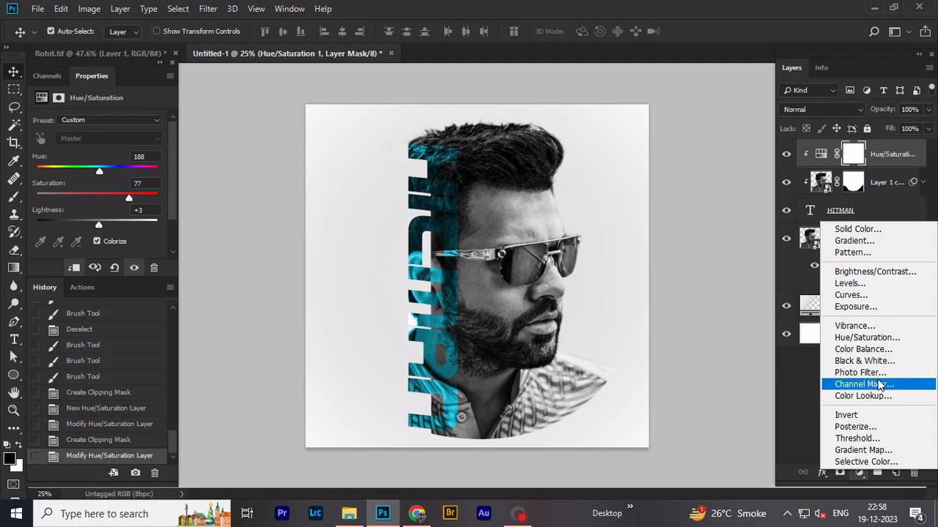
click(852, 296)
alt+click(877, 167)
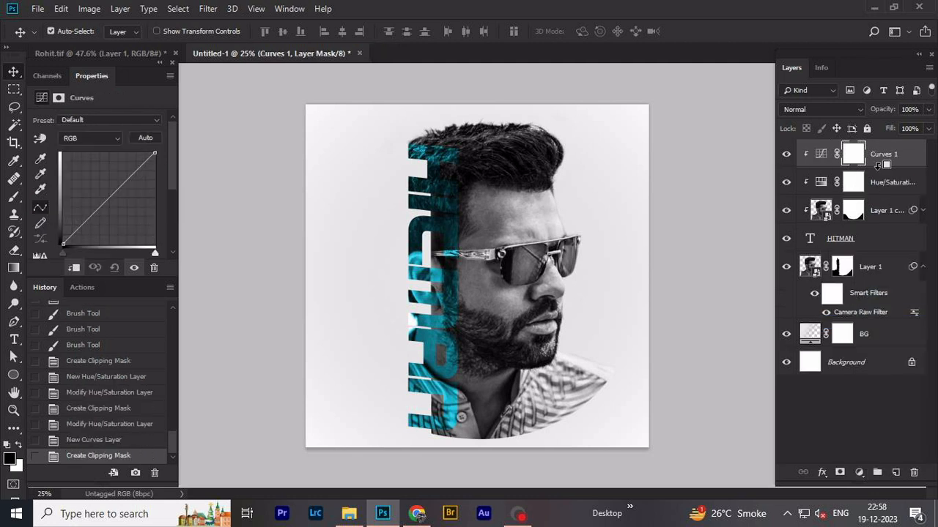
click(821, 156)
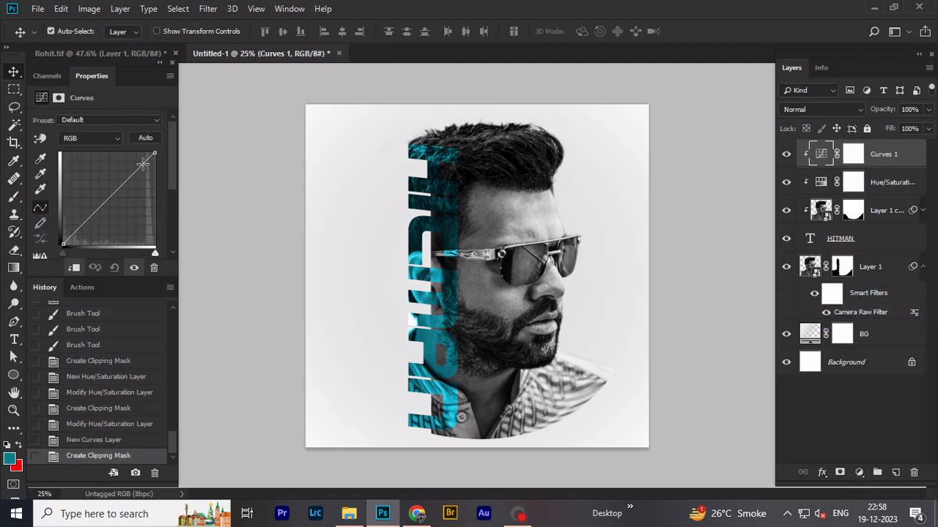
drag(118, 189, 86, 164)
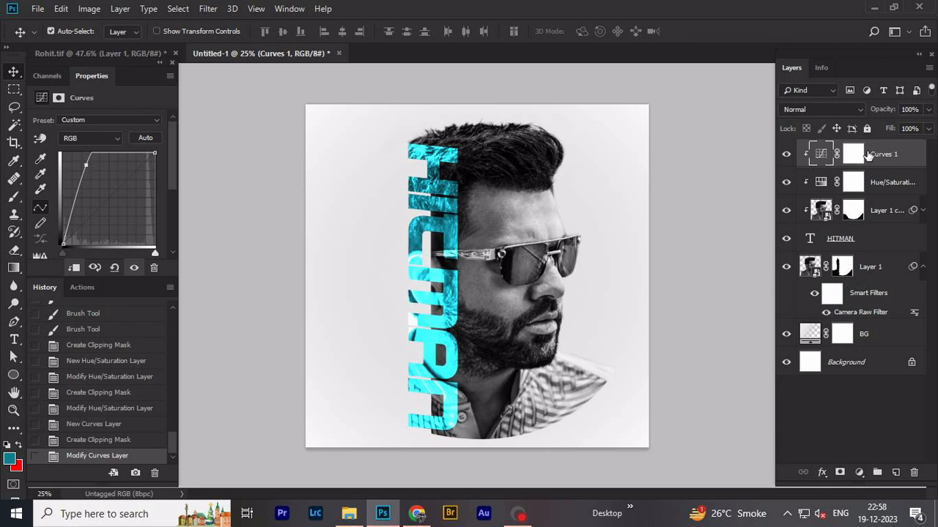
- Invert the Curves 1 layer's mask to black and activate the Brush tool for painting on it
click(854, 154)
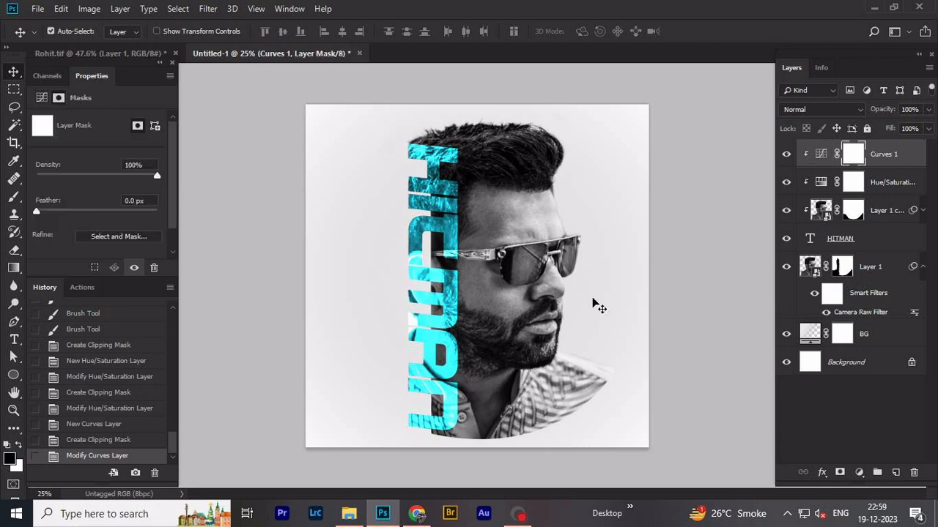
click(17, 444)
click(17, 445)
key(ctrl+i)
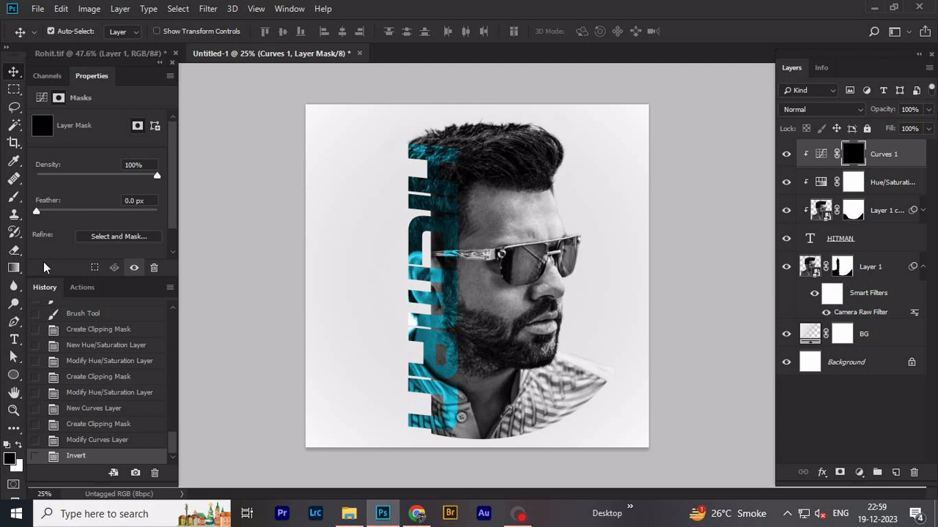
click(14, 196)
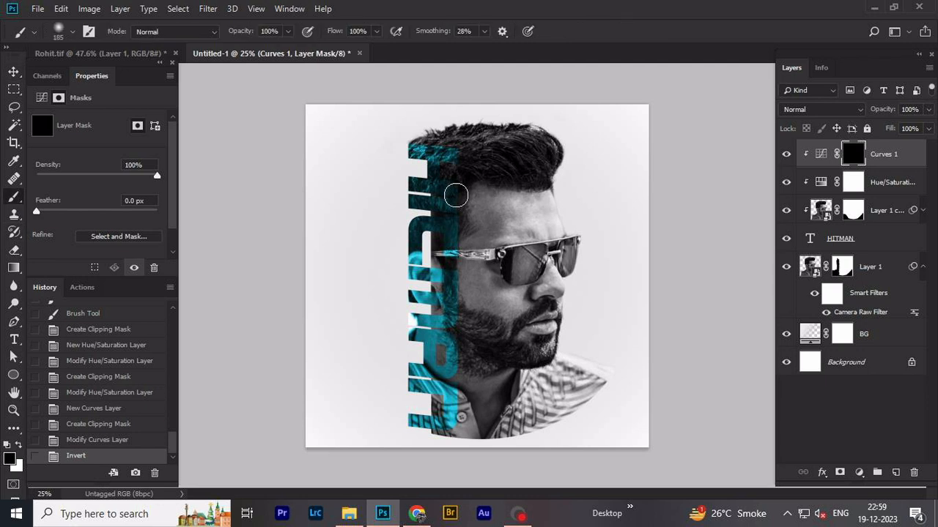
- Paint white at 50% opacity on the Curves 1 mask over the upper HITMAN letters to reveal the brightening there
mouse_move(428, 192)
mouse_down()
mouse_move(402, 239)
mouse_move(442, 231)
mouse_move(443, 248)
mouse_move(437, 214)
mouse_move(437, 242)
mouse_up()
key(5)
key(x)
click(405, 241)
click(406, 240)
click(428, 217)
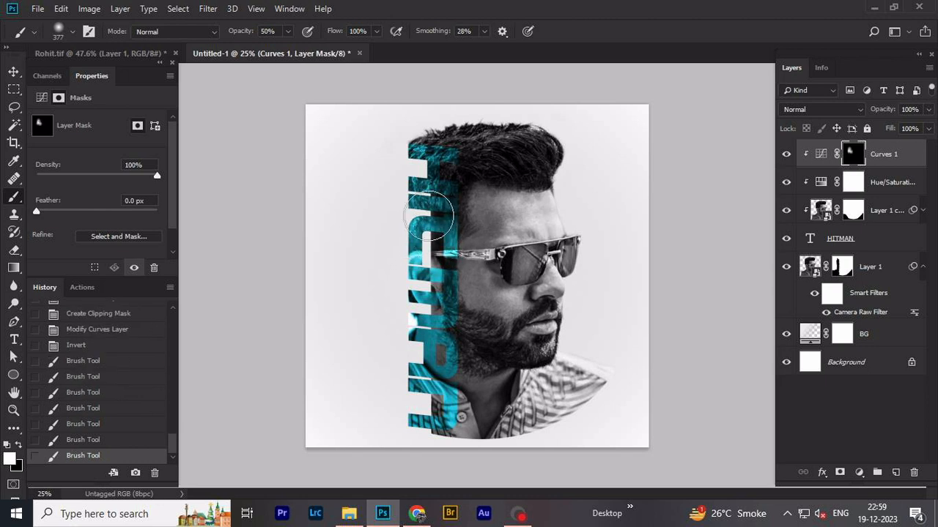
mouse_move(438, 167)
mouse_down()
mouse_move(444, 192)
mouse_move(442, 150)
mouse_move(408, 202)
mouse_up()
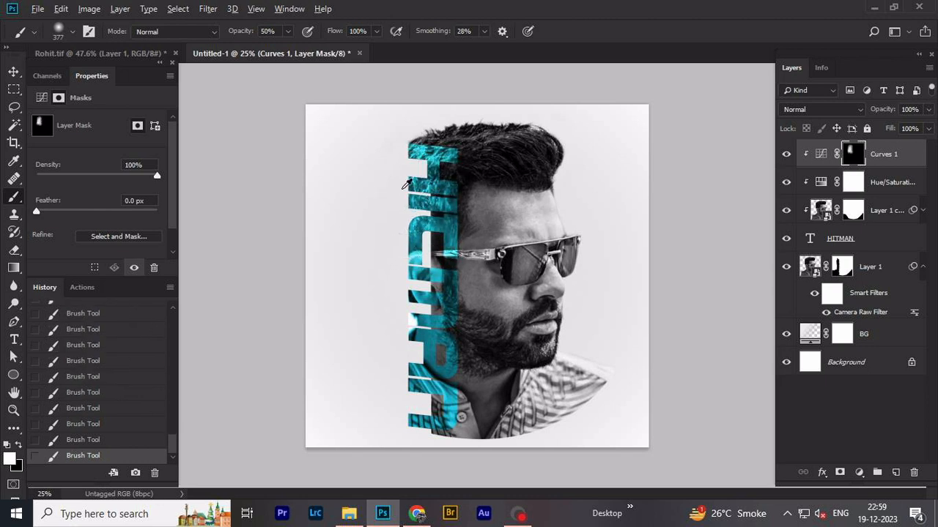
alt+right_click(402, 189)
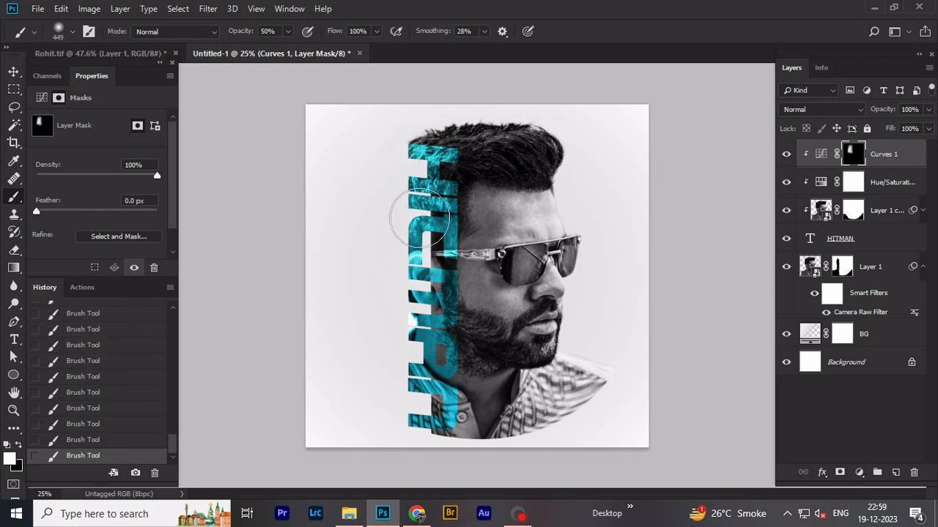
- Brush white at 20% opacity with a larger soft brush on the Curves 1 mask over the middle and lower letters
alt+right_click(475, 322)
key(2)
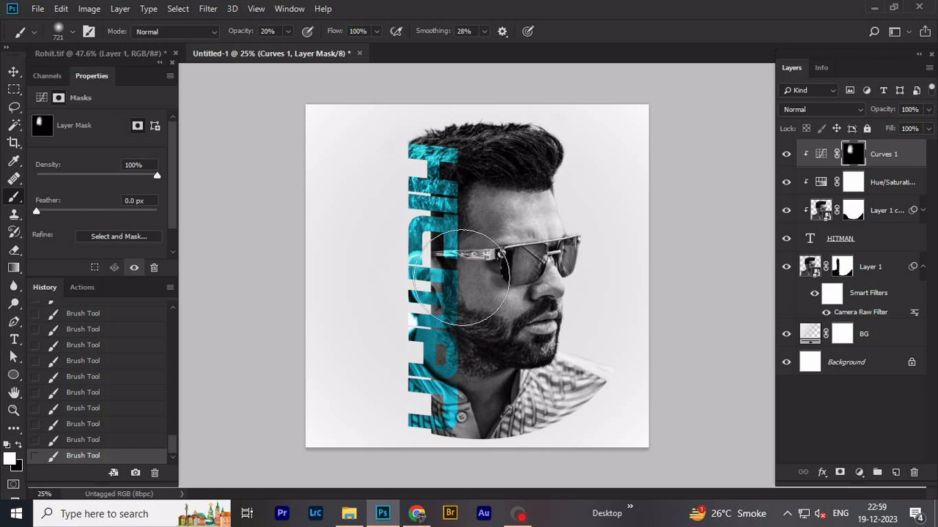
mouse_move(445, 307)
mouse_down()
mouse_move(432, 379)
mouse_move(446, 387)
mouse_move(472, 288)
mouse_up()
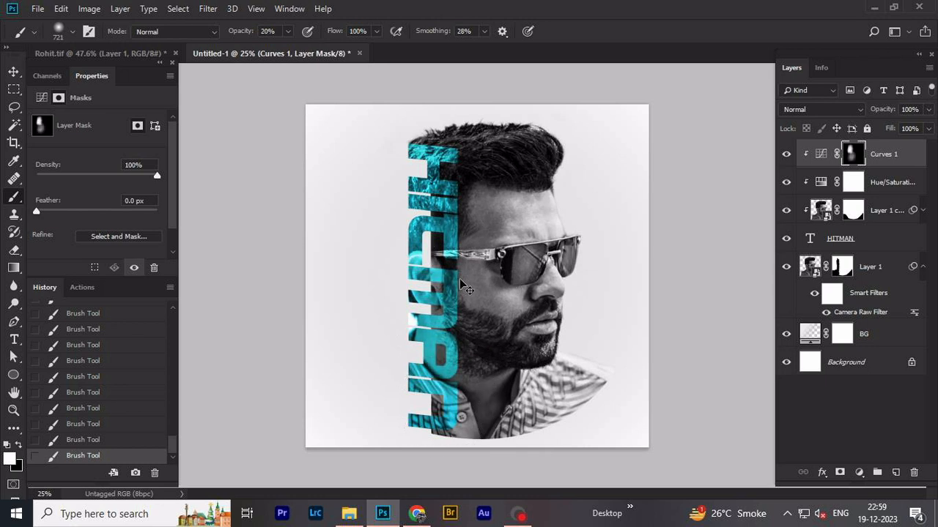
key(v)
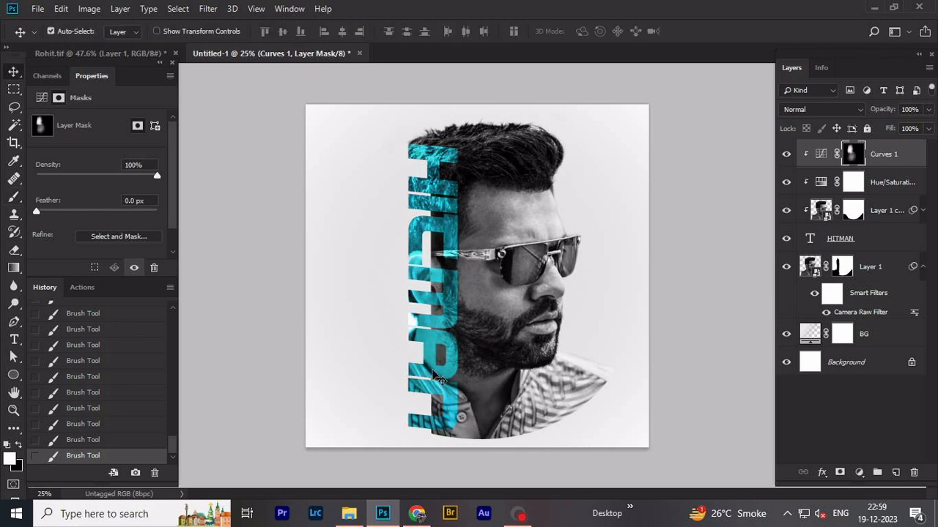
- Draw a five-sided polygon about 473 px wide near the canvas's lower-left corner with the Polygon tool
click(13, 374)
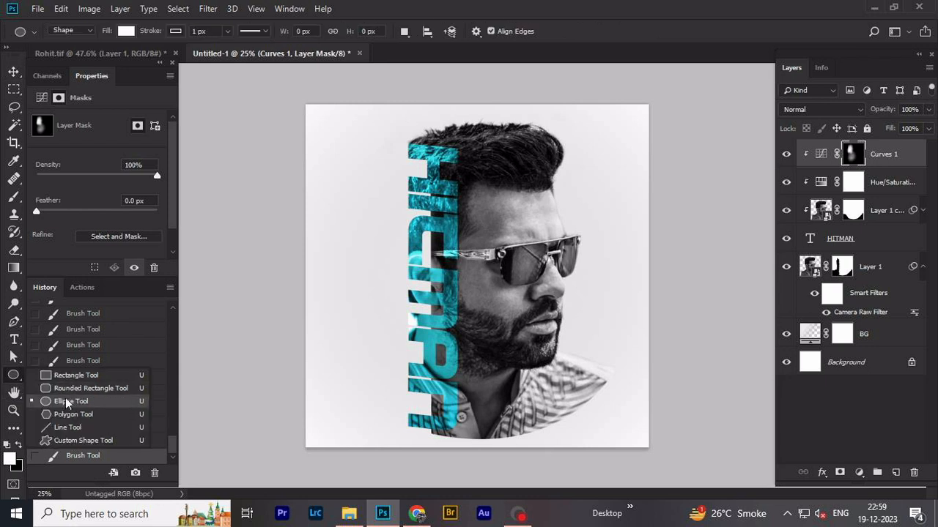
click(68, 416)
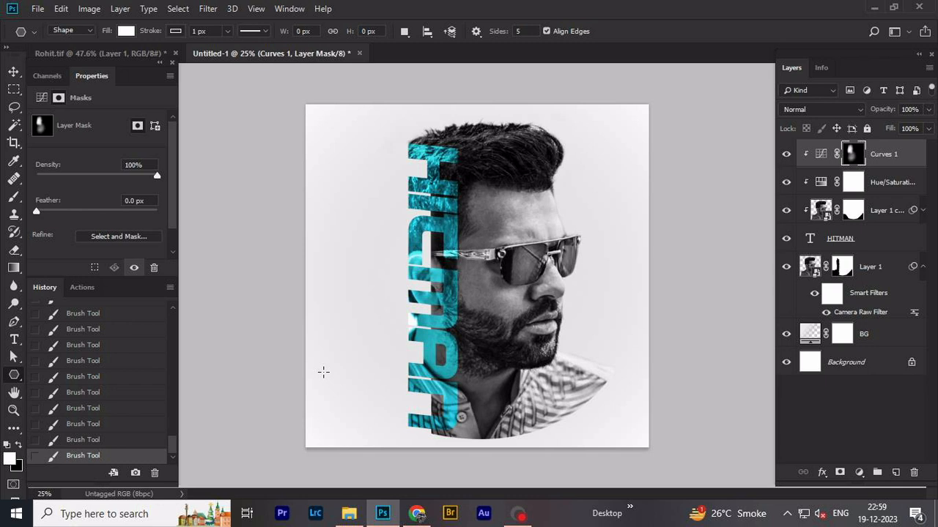
drag(323, 372, 359, 400)
key(v)
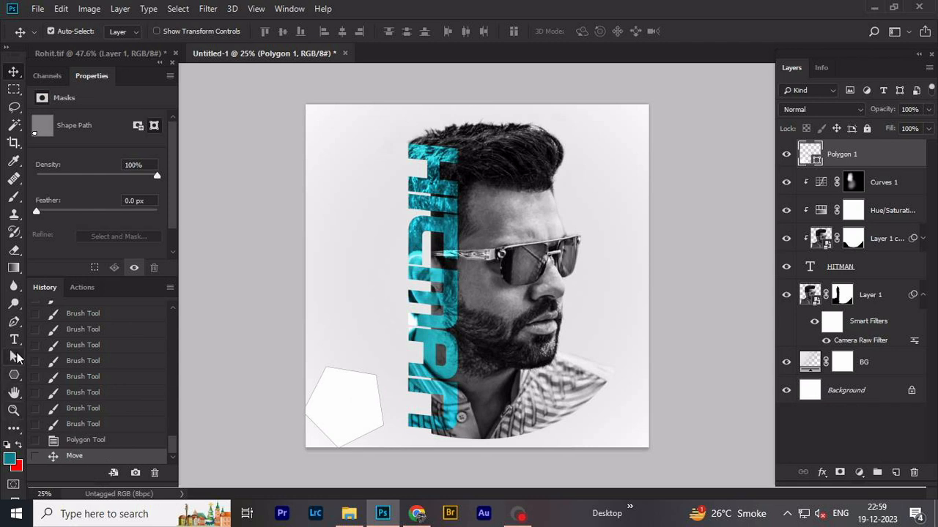
- Set the pentagon's fill to a dark blue swatch
click(14, 374)
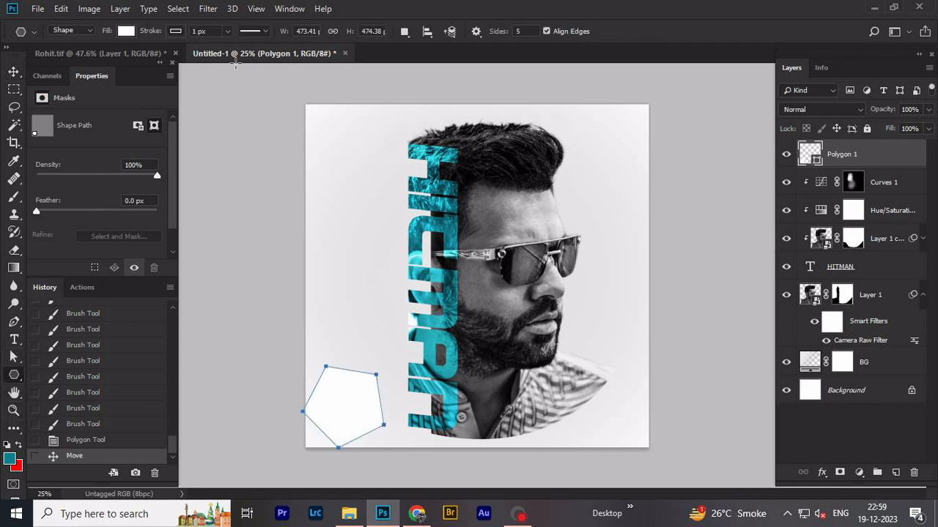
click(126, 32)
click(163, 216)
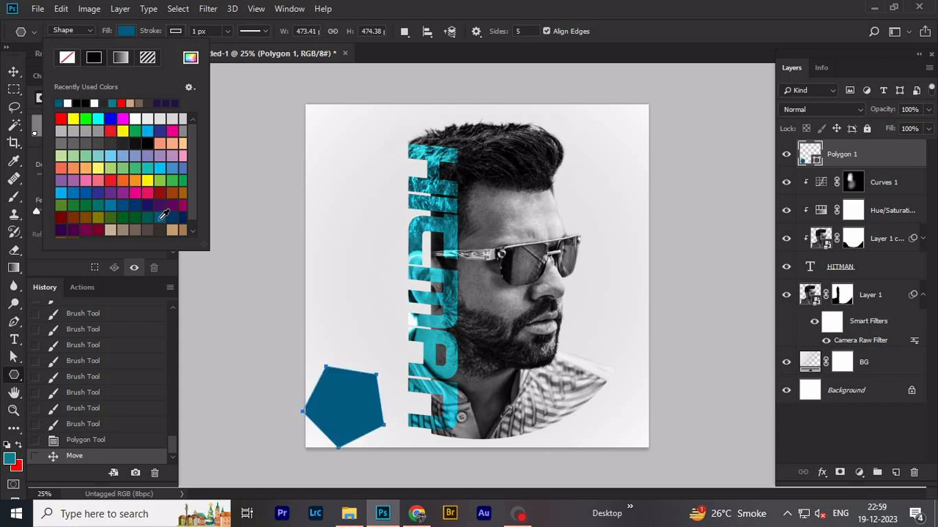
key(v)
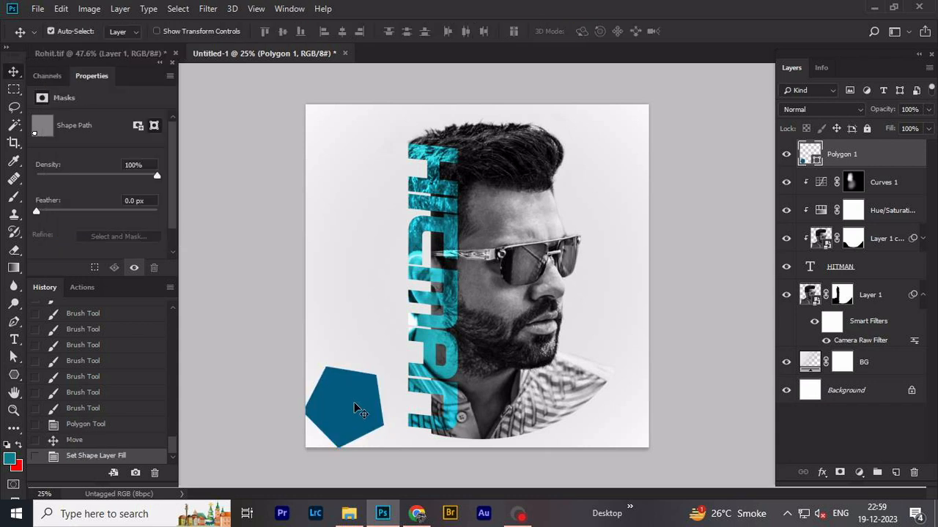
- Move the pentagon partly off the canvas at its lower-left corner and enlarge it to about 124%
drag(359, 409, 345, 426)
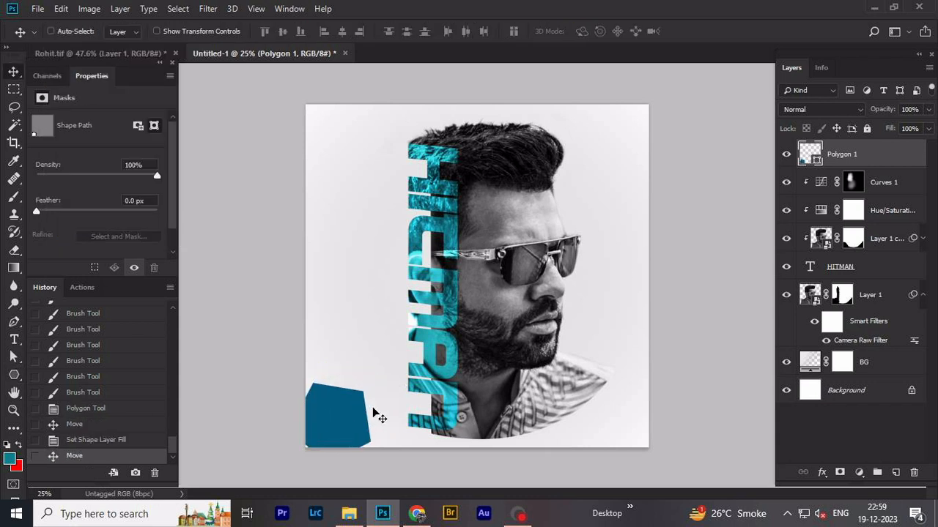
key(ctrl+t)
drag(371, 379, 387, 368)
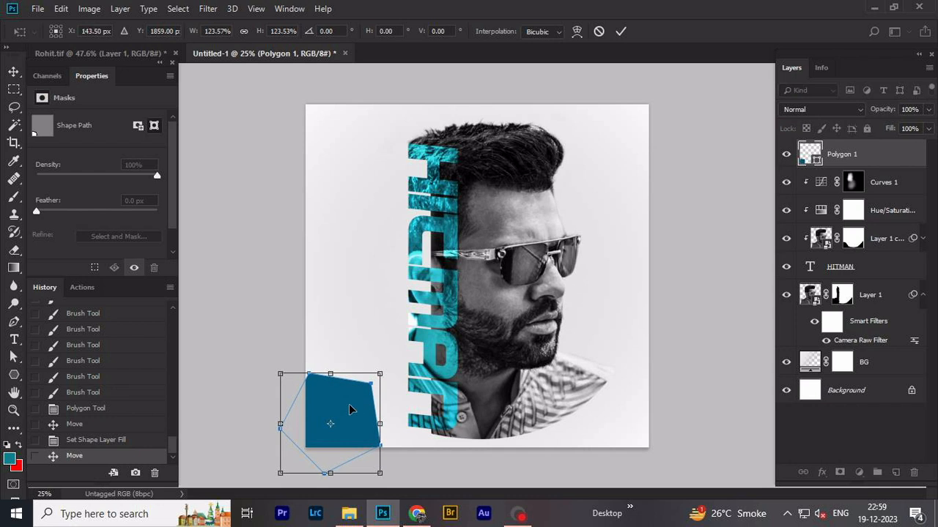
- Duplicate the pentagon into the canvas's upper-right corner and scale the copy down to a small accent
drag(351, 408, 607, 147)
key(Return)
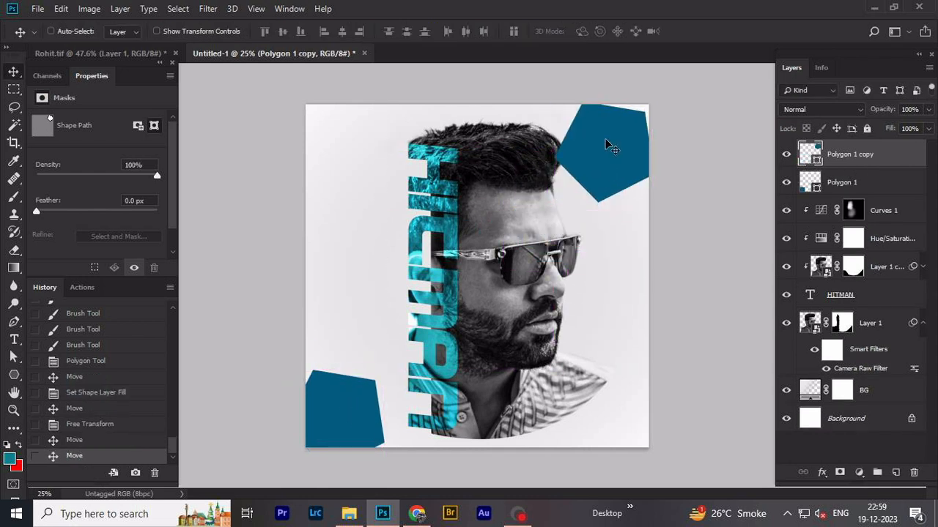
key(ctrl+t)
drag(654, 102, 638, 119)
key(Return)
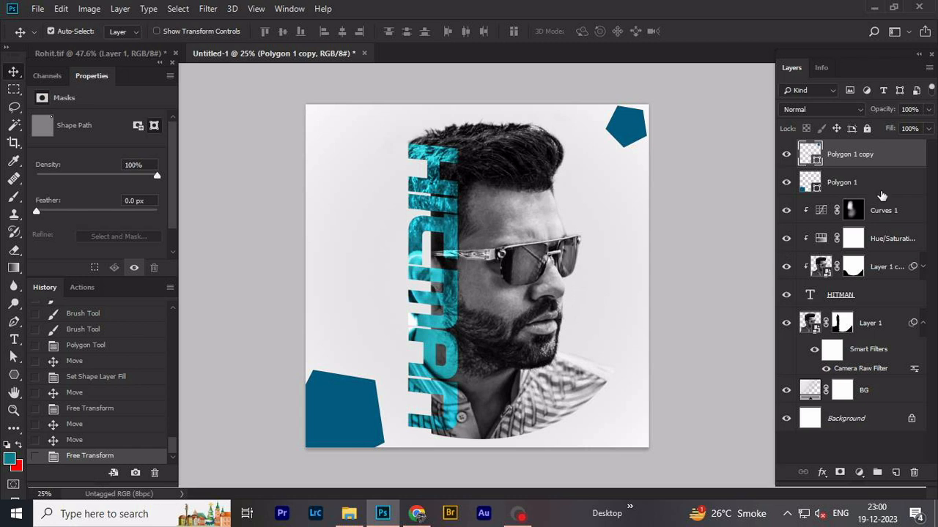
- Add a new empty layer above Curves 1 and clip it to the layers below
click(880, 211)
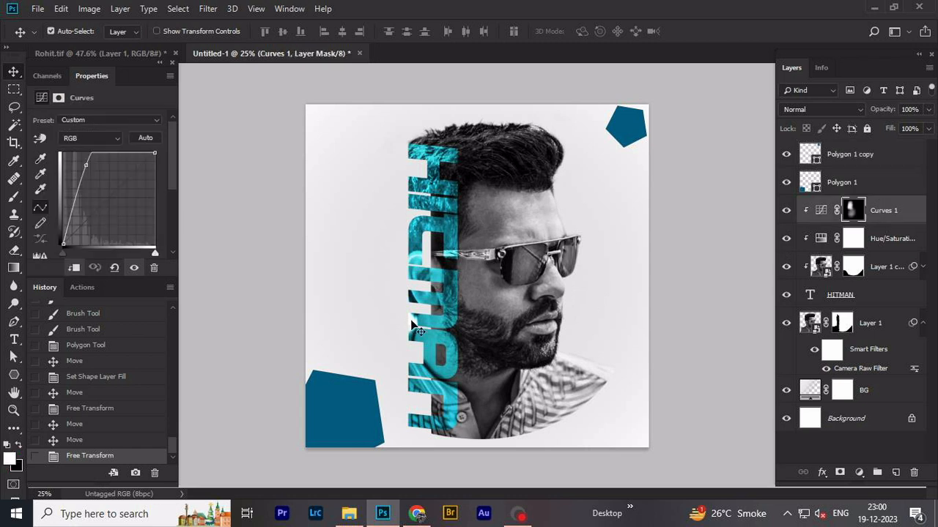
click(897, 472)
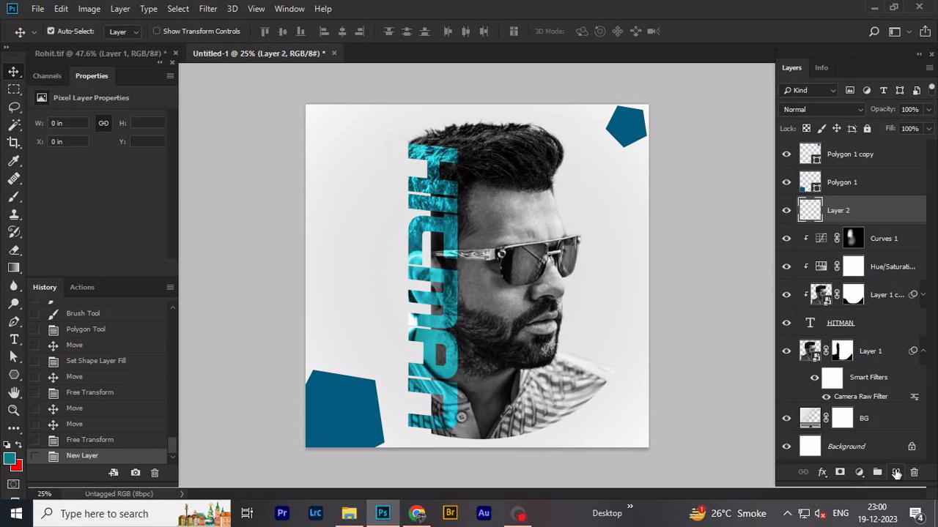
alt+click(892, 220)
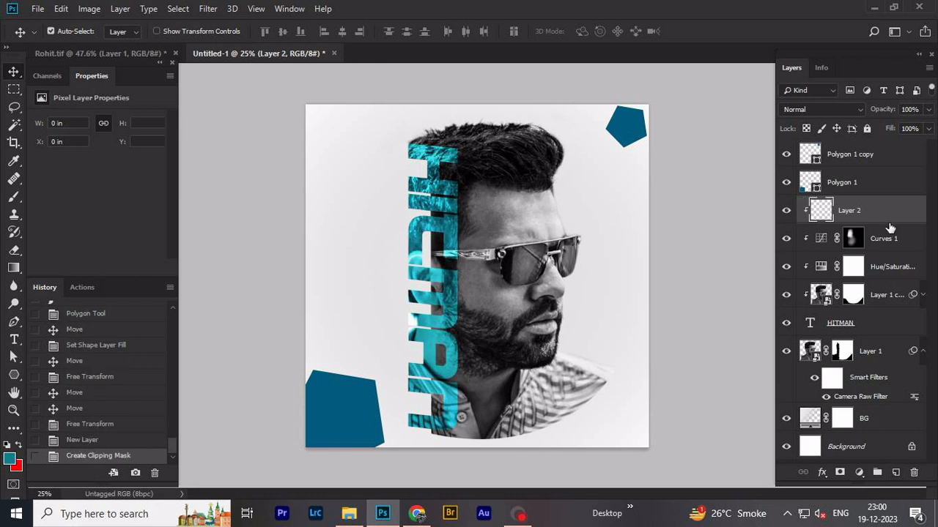
- Paint sampled cyan at 20% opacity on Layer 2 over the pale patch at the lettering's outer edge below the ear
scroll(392, 326, up, 8)
key(b)
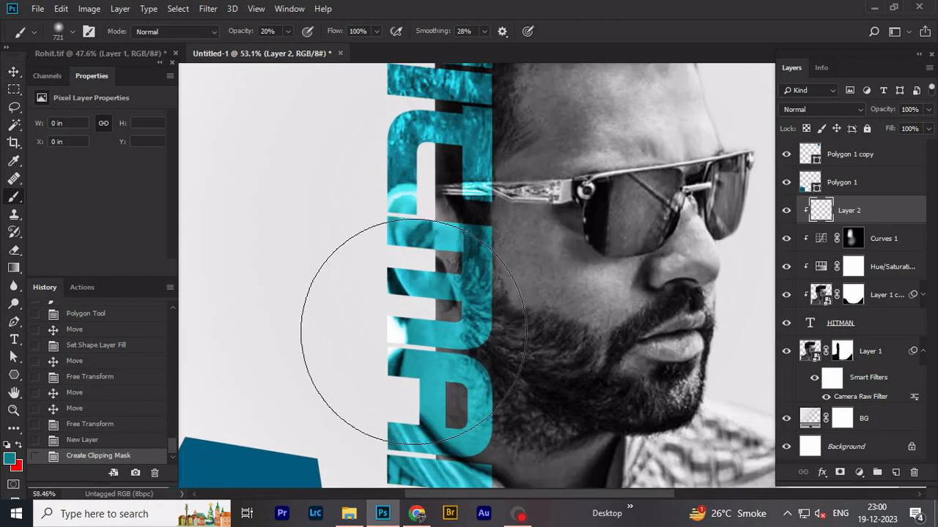
scroll(425, 330, up, 2)
mouse_move(485, 331)
mouse_down()
mouse_move(334, 331)
mouse_move(361, 349)
mouse_up()
scroll(443, 329, up, 3)
alt+click(425, 330)
click(359, 348)
click(362, 341)
click(365, 333)
click(360, 334)
click(355, 335)
click(354, 358)
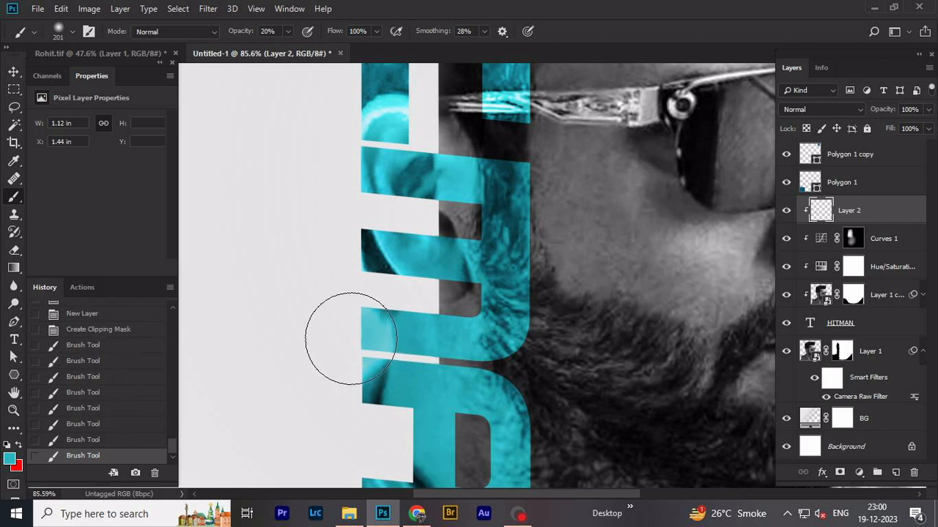
click(349, 348)
scroll(352, 345, down, 3)
scroll(348, 363, down, 5)
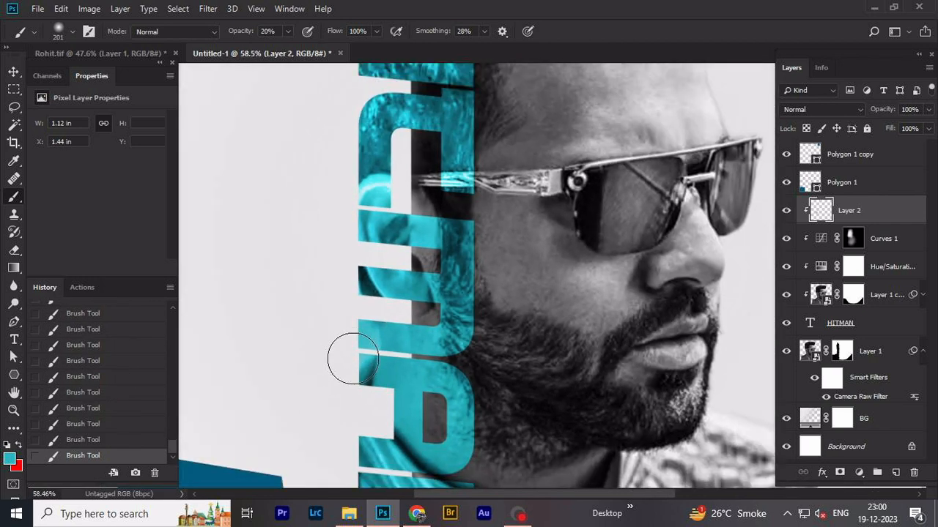
scroll(352, 355, down, 5)
key(v)
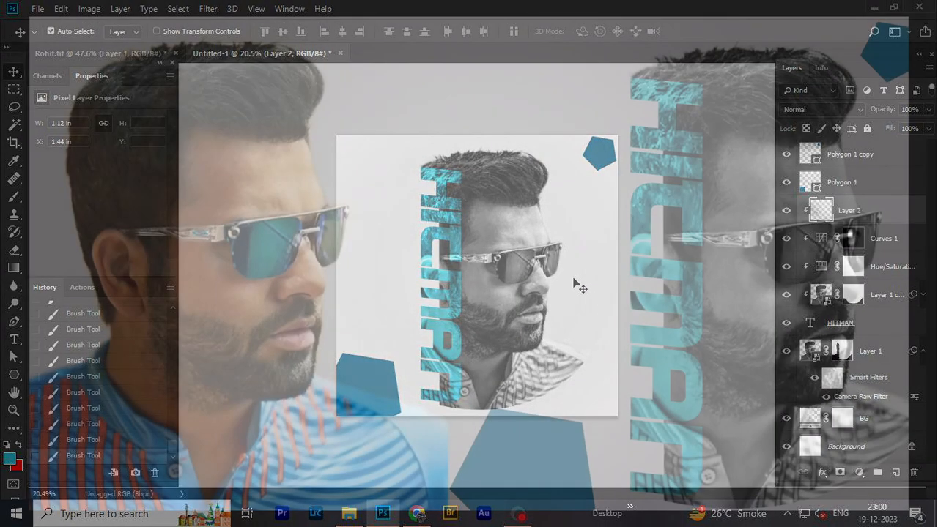